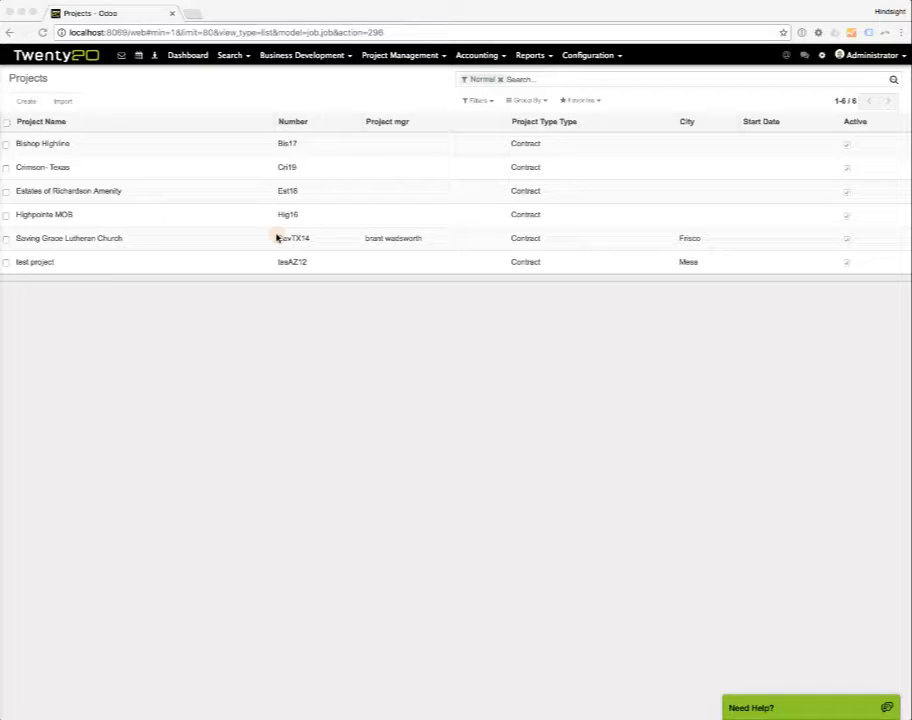
Open the Saving Grace Lutheran Church project from the projects list, return to the list, and reopen the project.
left_click(332, 77)
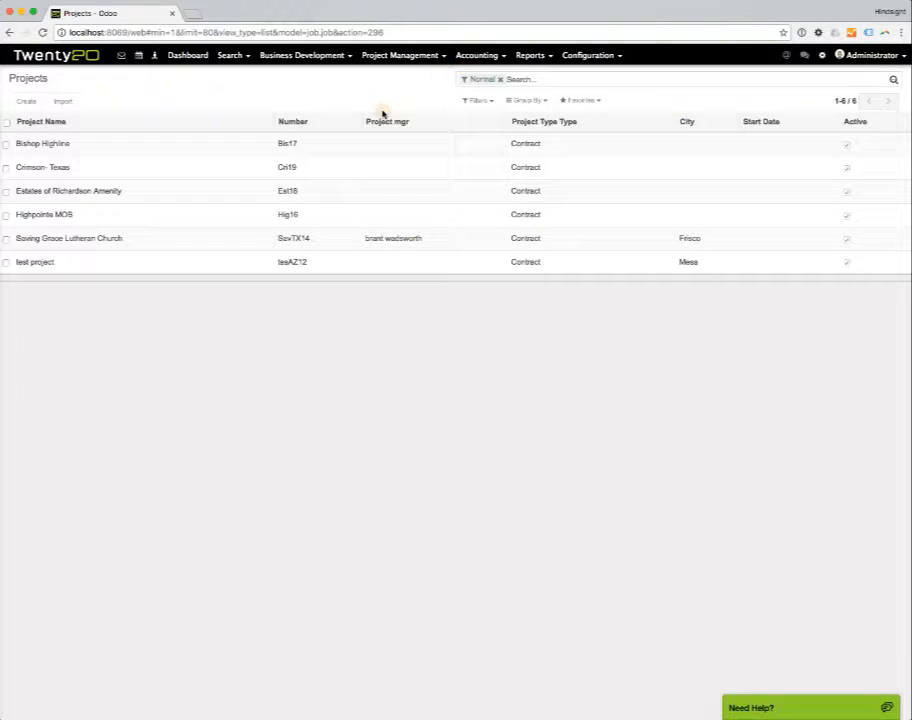
left_click(108, 242)
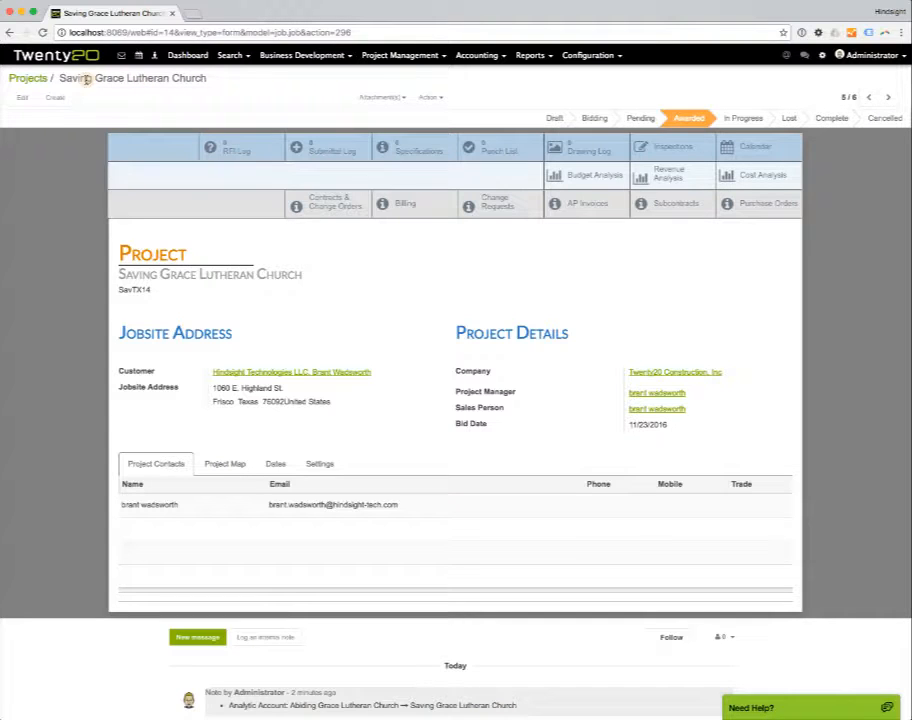
left_click(25, 78)
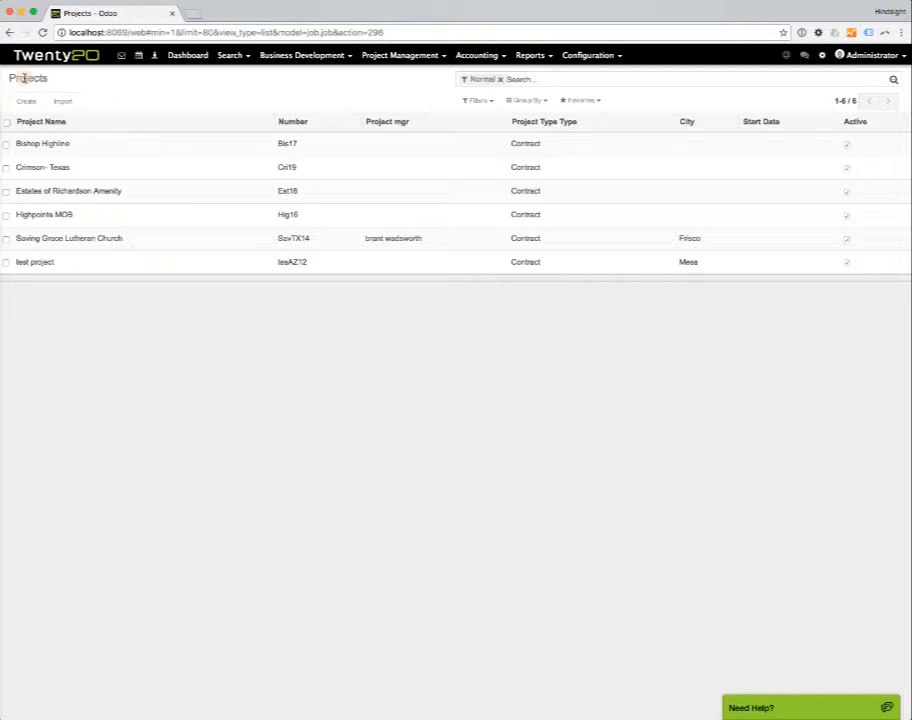
left_click(79, 241)
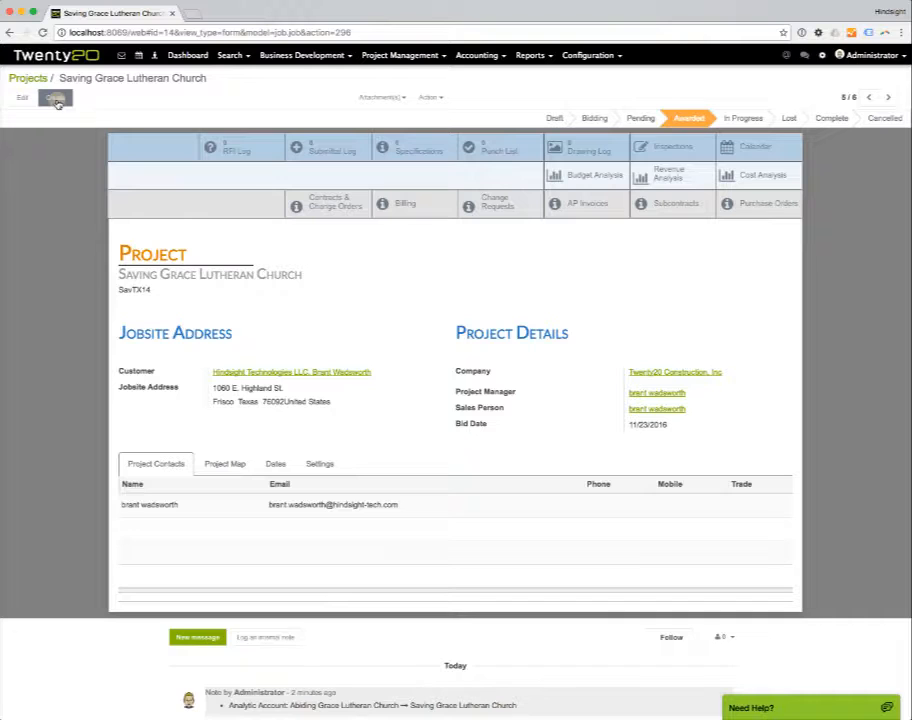
Attach accounting_comparison.pdf from the Desktop folder to the Saving Grace Lutheran Church project.
left_click(405, 98)
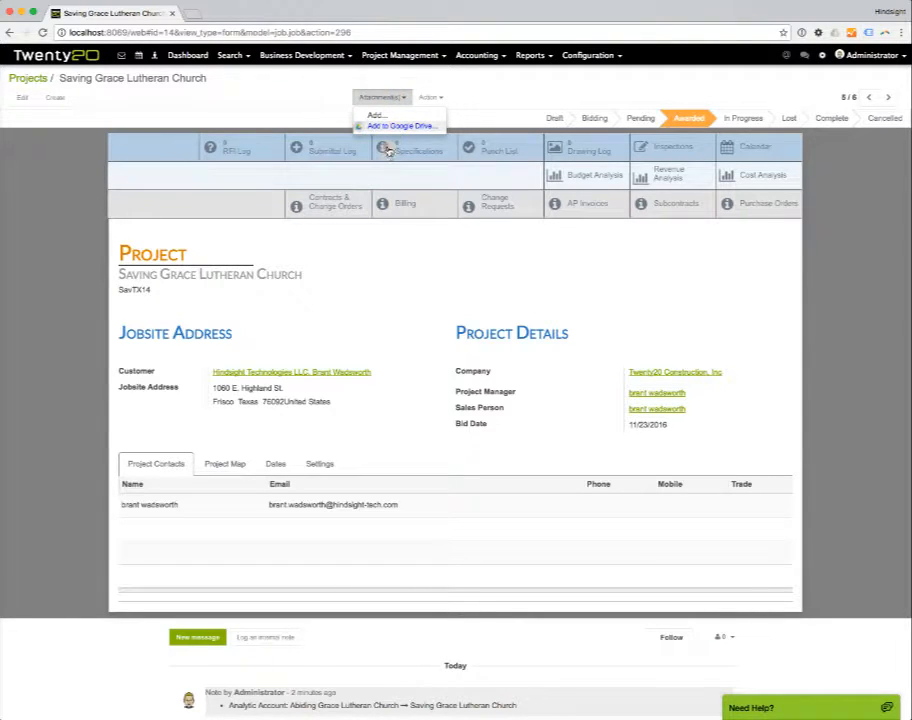
left_click(360, 116)
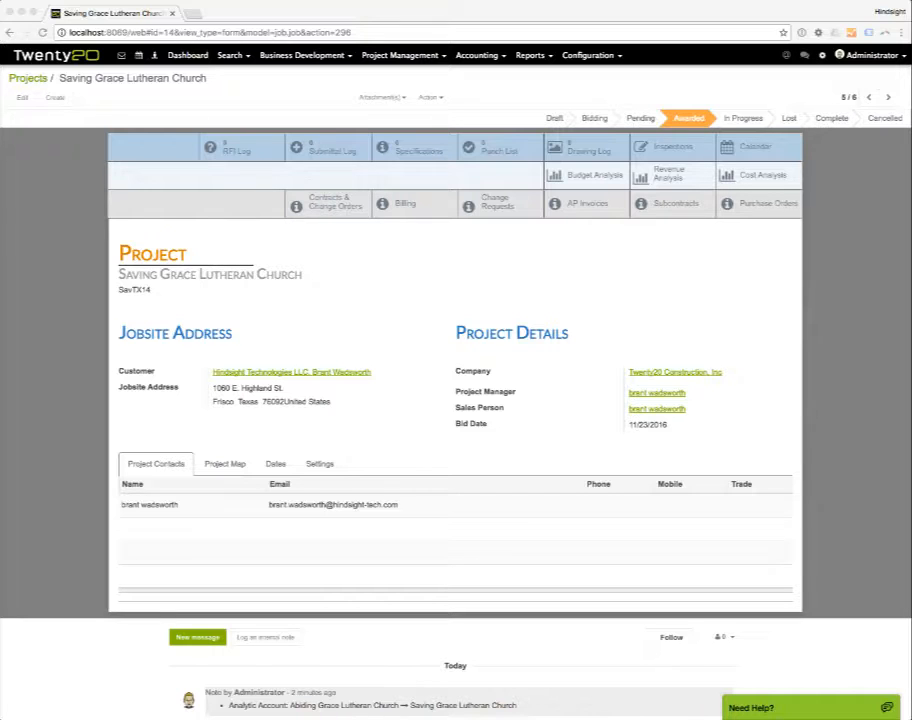
left_click_drag(911, 155, 627, 157)
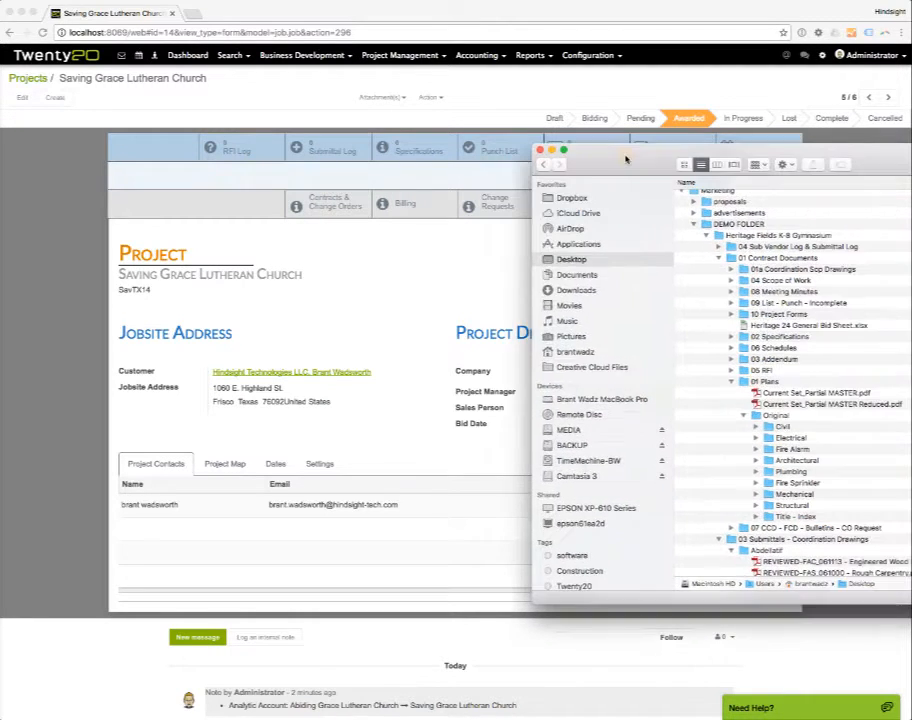
scroll(706, 301, "up", 10)
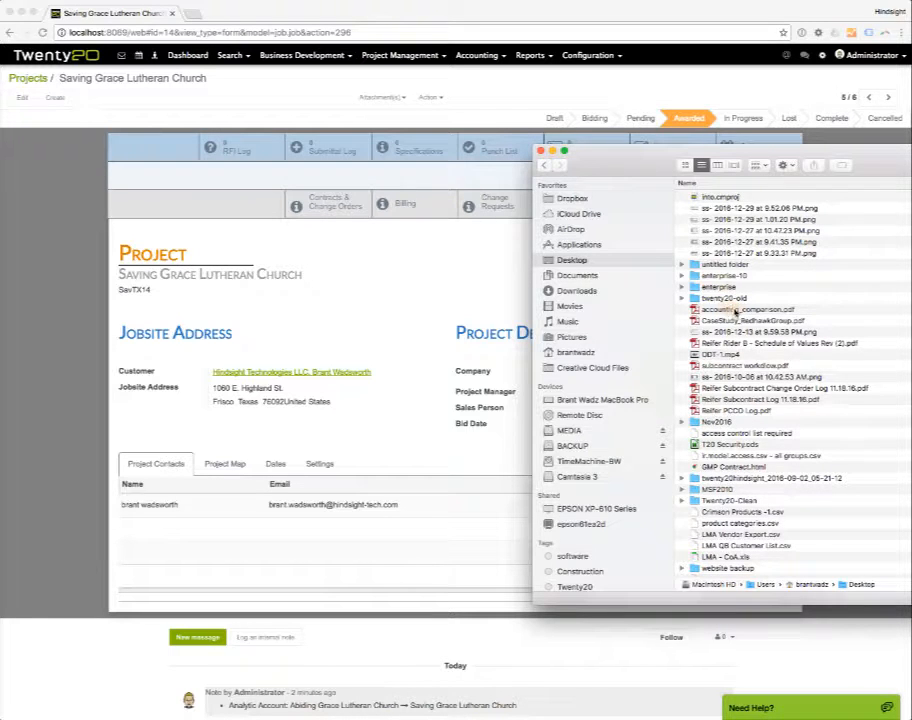
left_click_drag(737, 311, 371, 226)
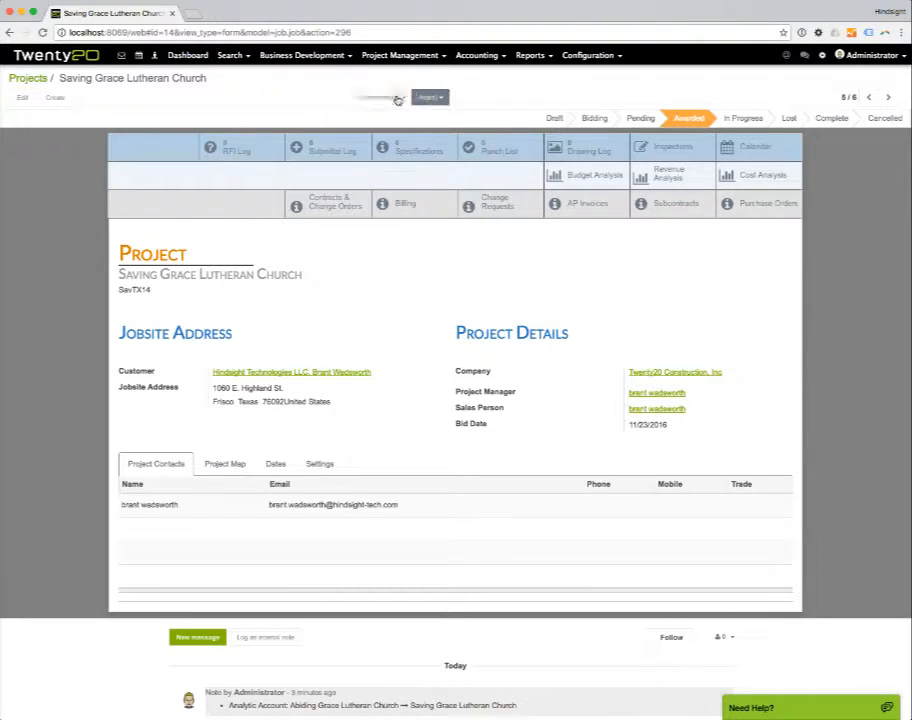
Review the project's attachment list and the actions available for the project record.
left_click(405, 100)
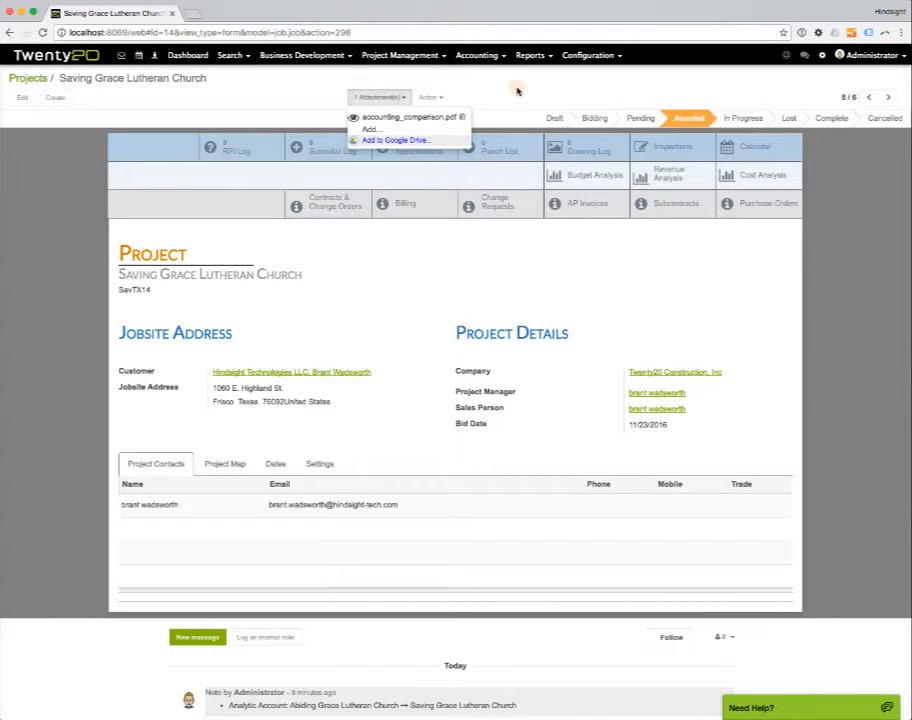
left_click(516, 89)
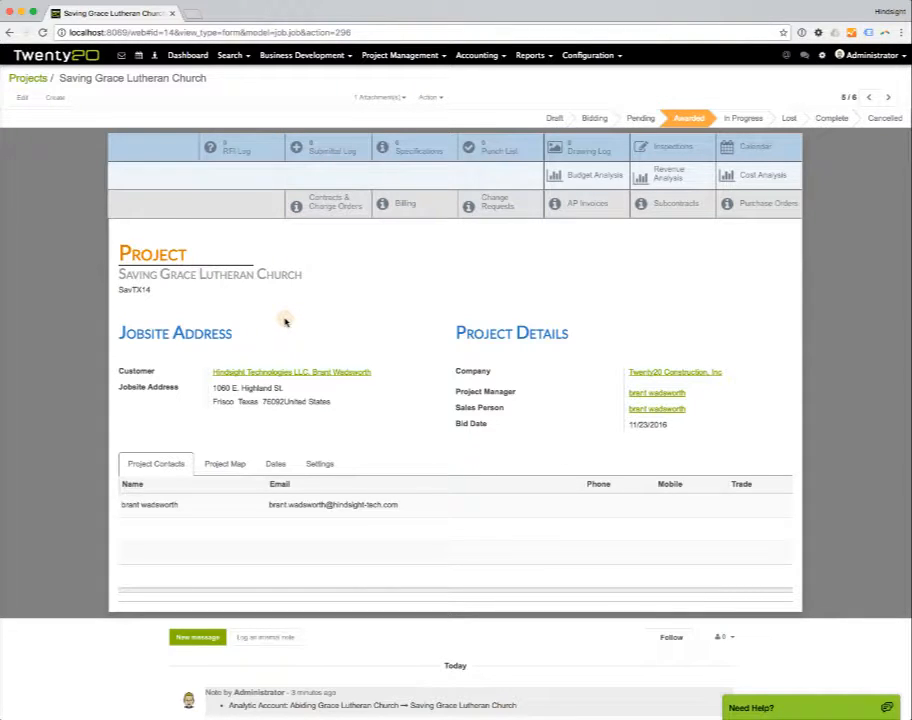
left_click(440, 99)
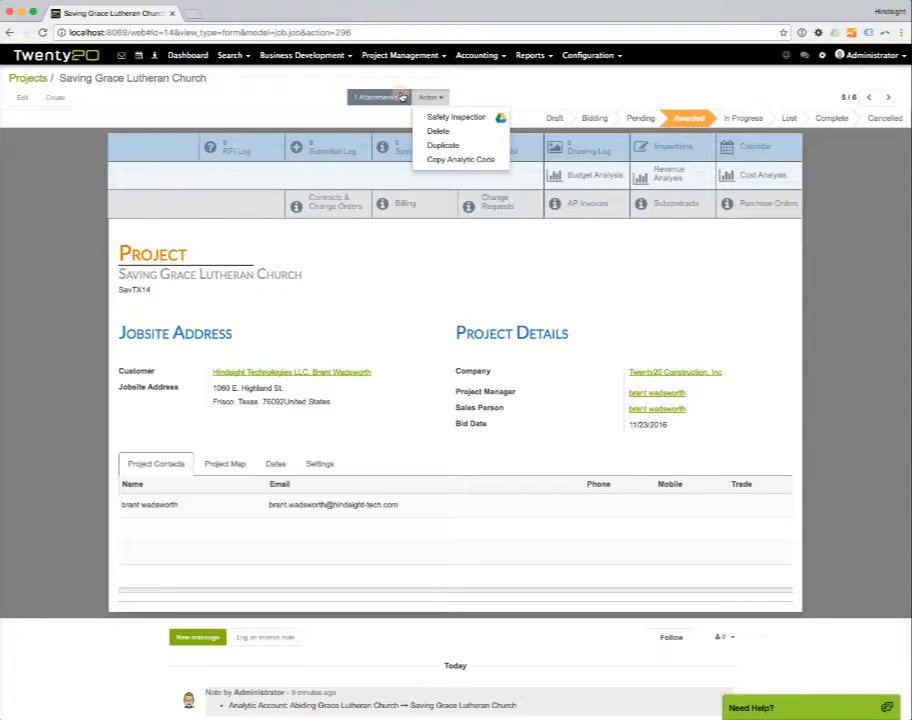
left_click(523, 94)
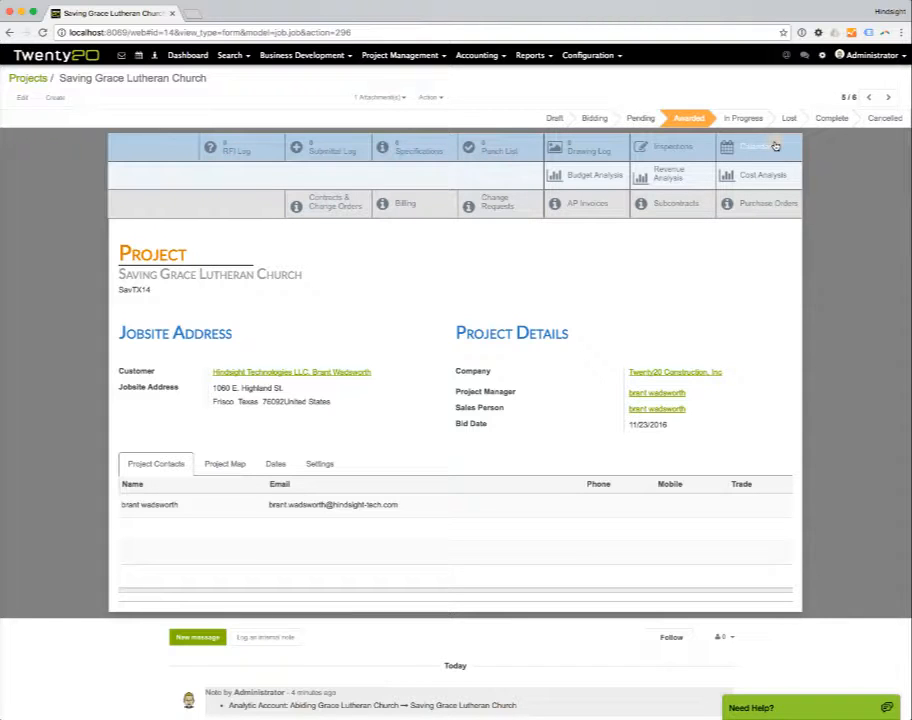
View the project's RFI log and its budget analysis, returning to the main project form after each.
left_click(232, 152)
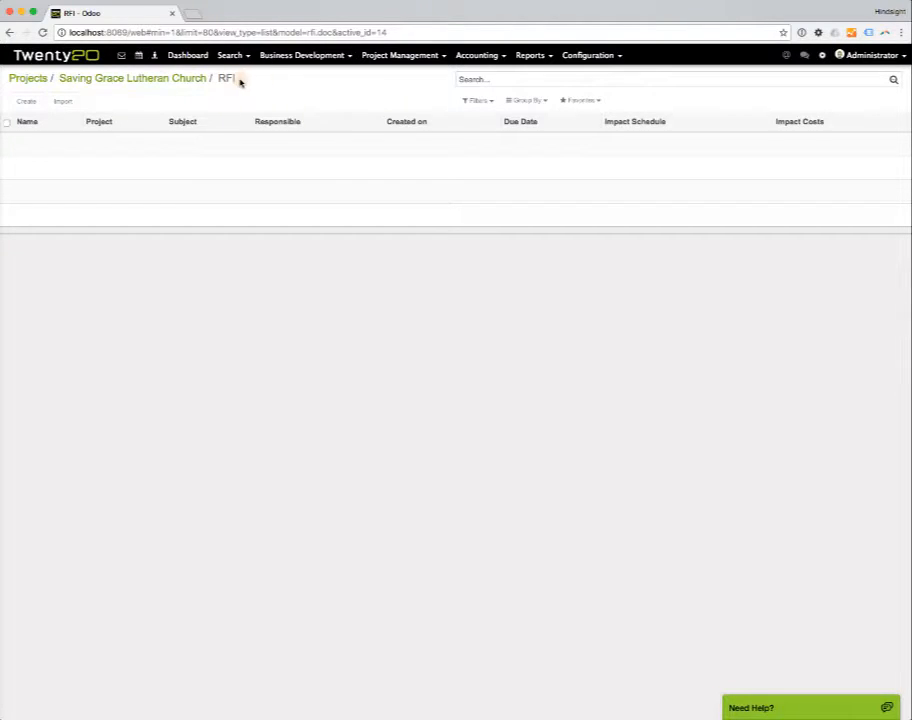
left_click(161, 79)
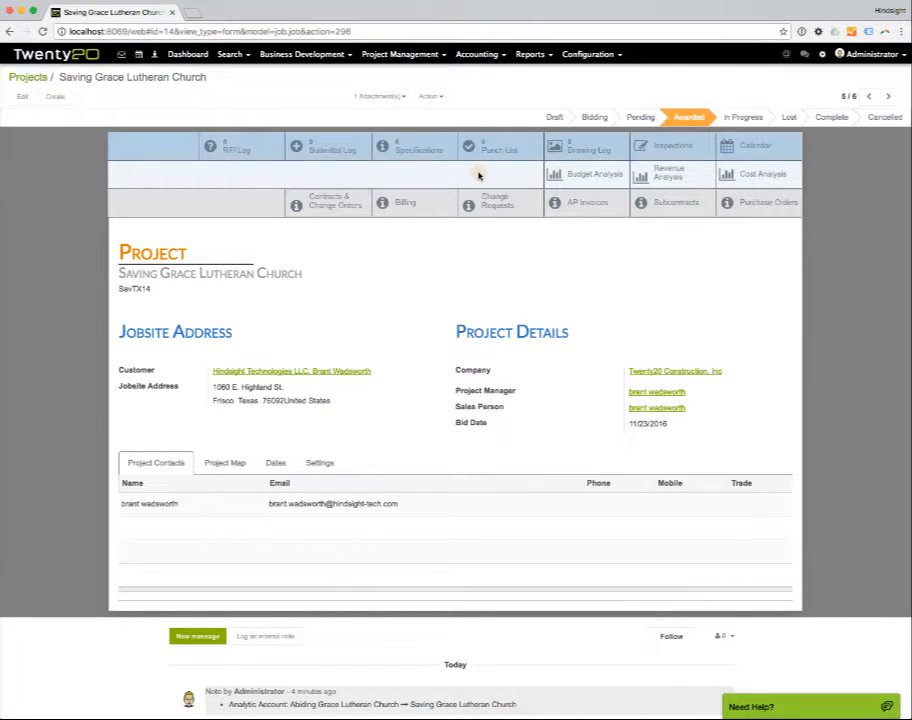
left_click(586, 178)
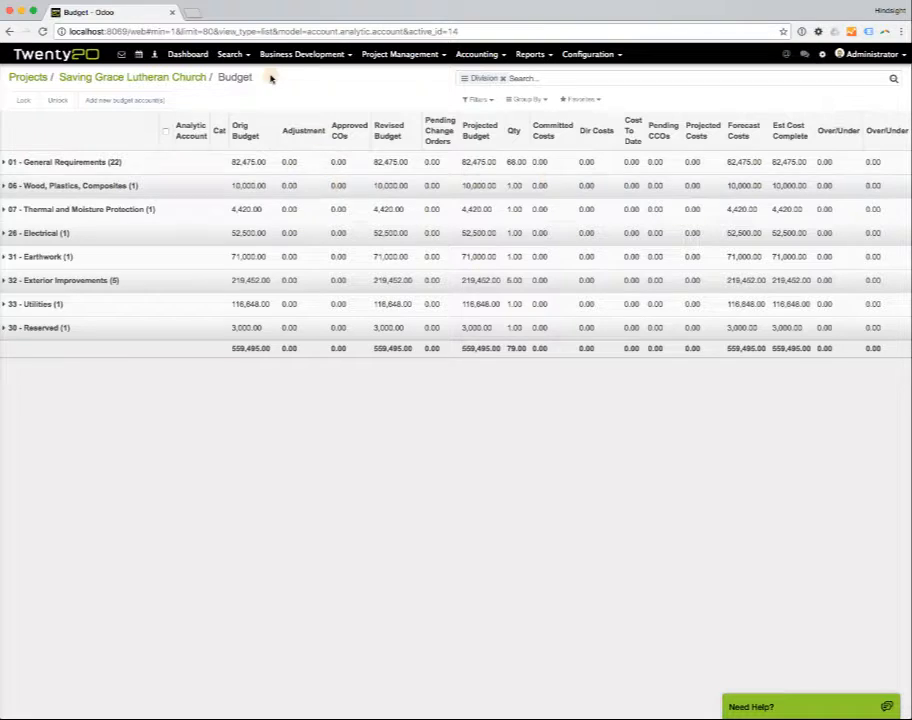
left_click(190, 79)
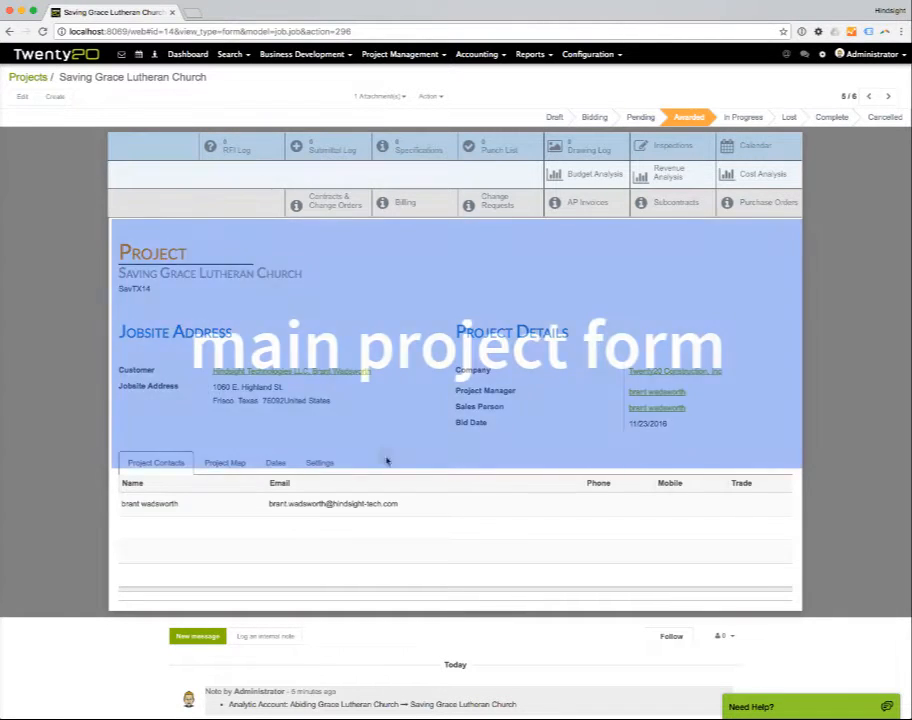
Put the project form in edit mode, review the customer, company and project manager choices, and save the form.
left_click(21, 97)
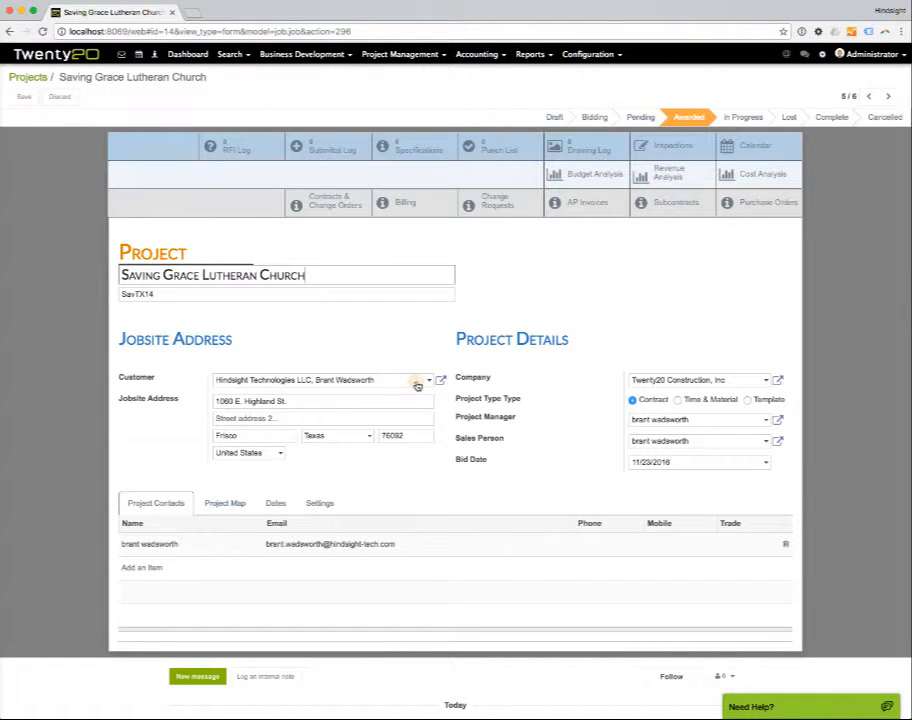
left_click(417, 382)
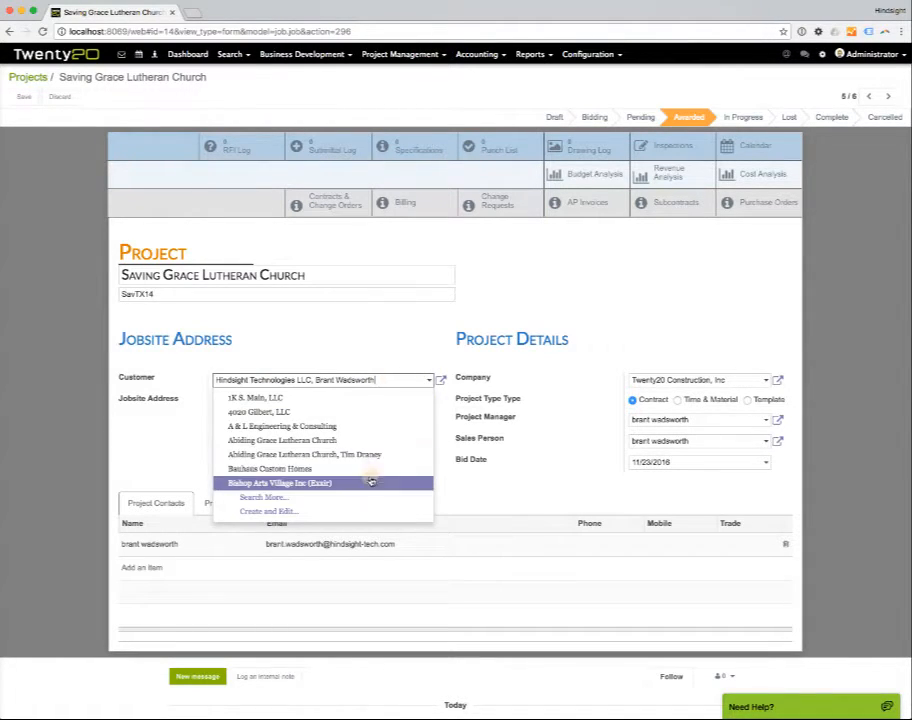
key("Escape")
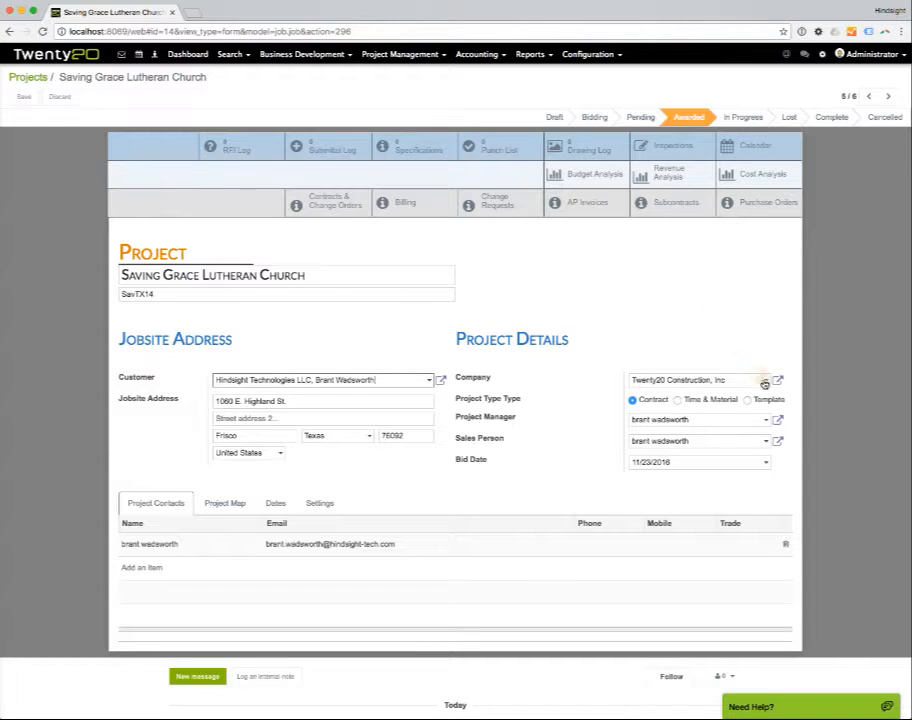
left_click(766, 381)
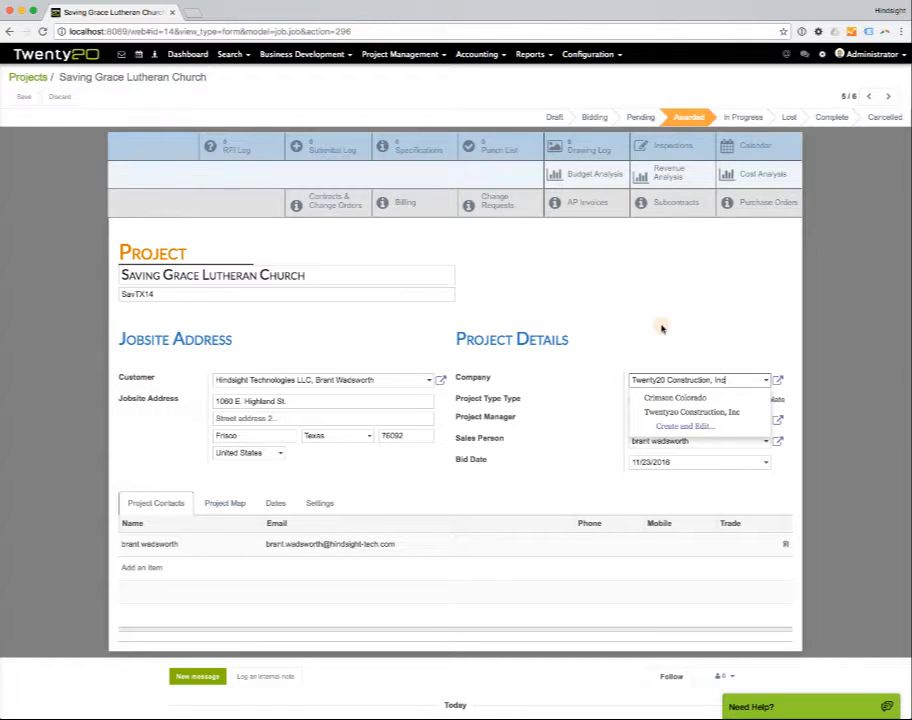
left_click(716, 326)
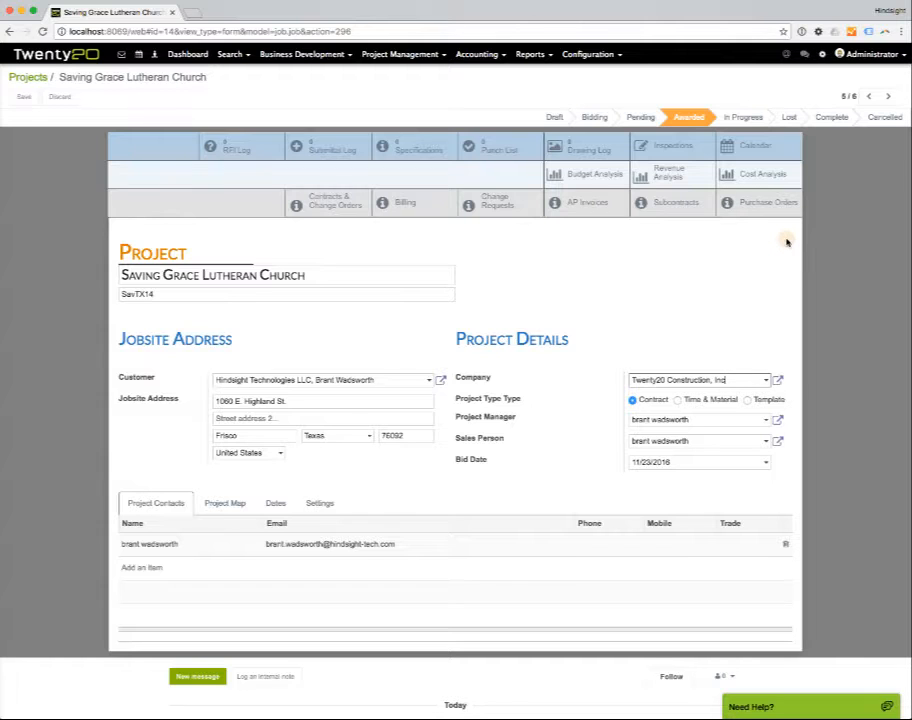
left_click(764, 419)
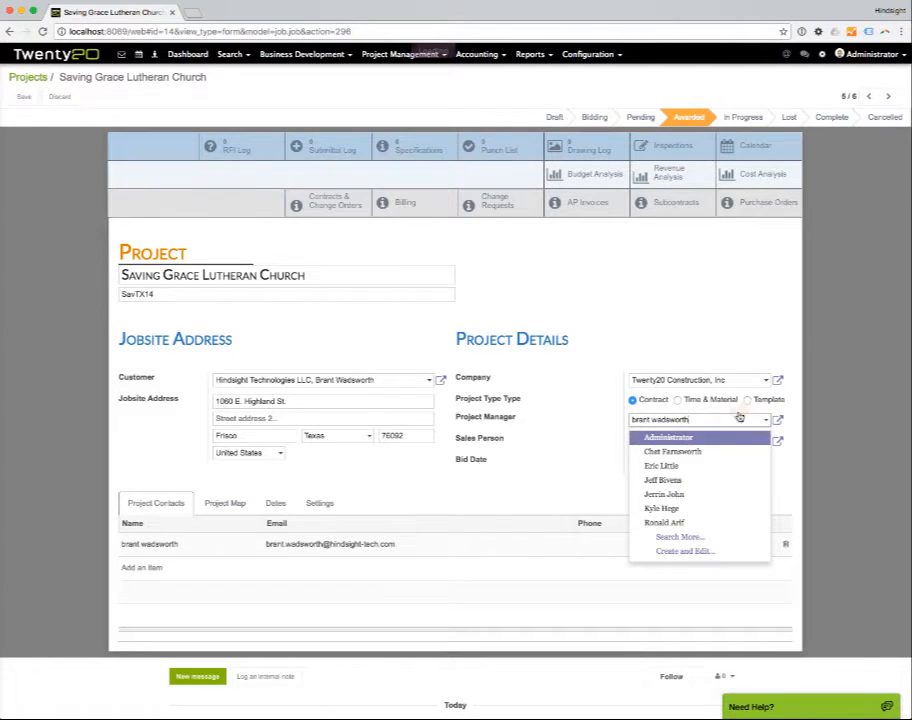
left_click(719, 325)
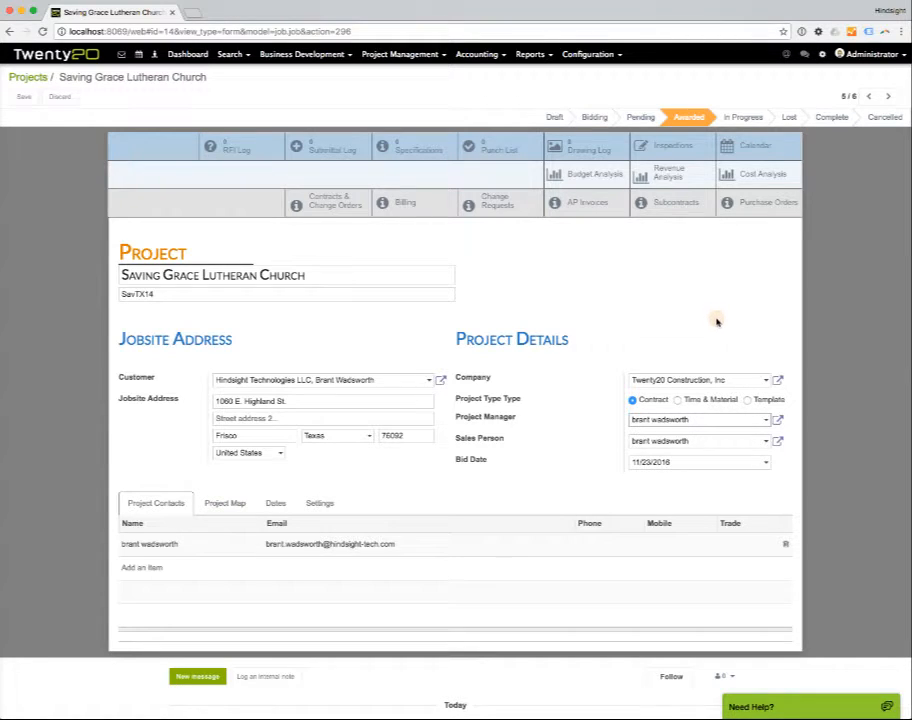
left_click(23, 96)
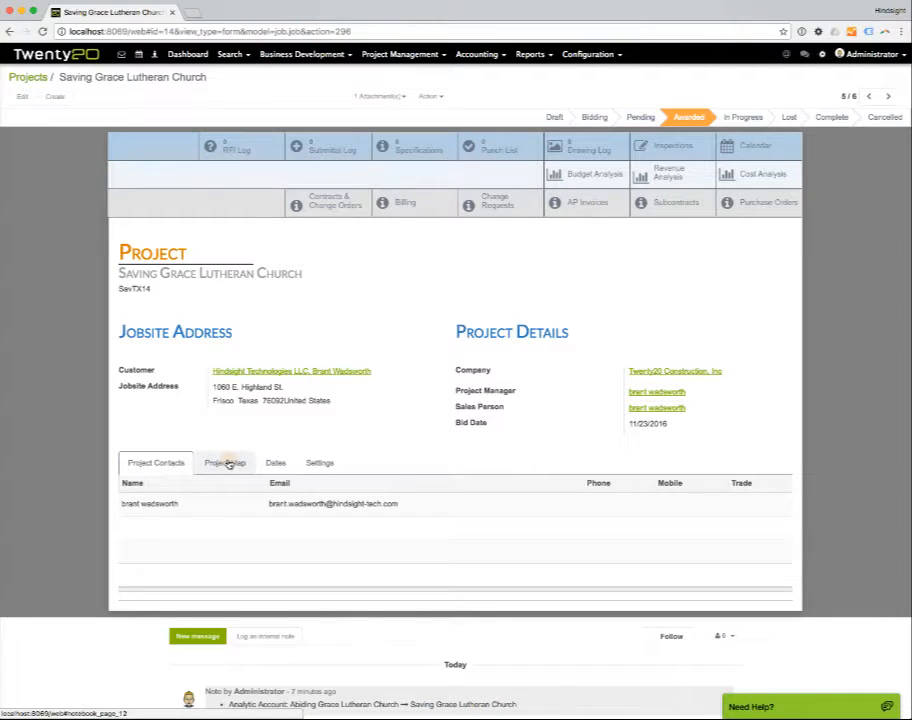
Review the project's general settings and smart button display options, and return to the project contacts.
left_click(321, 463)
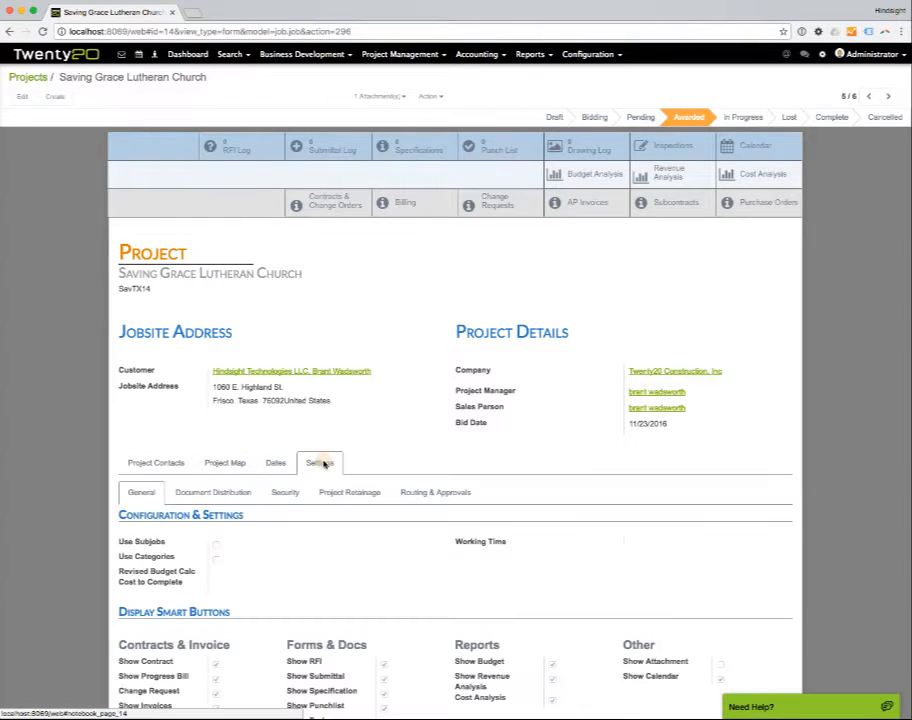
scroll(393, 522, "down", 2)
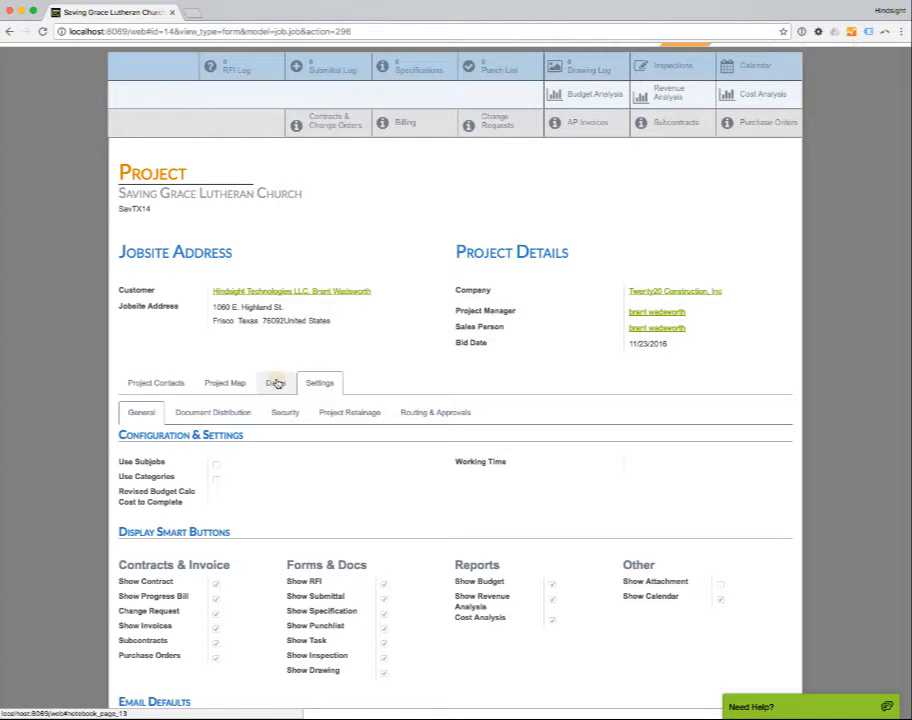
left_click(157, 383)
Examine the project's note history for the creation entry and the analytic account entry.
scroll(409, 373, "down", 2)
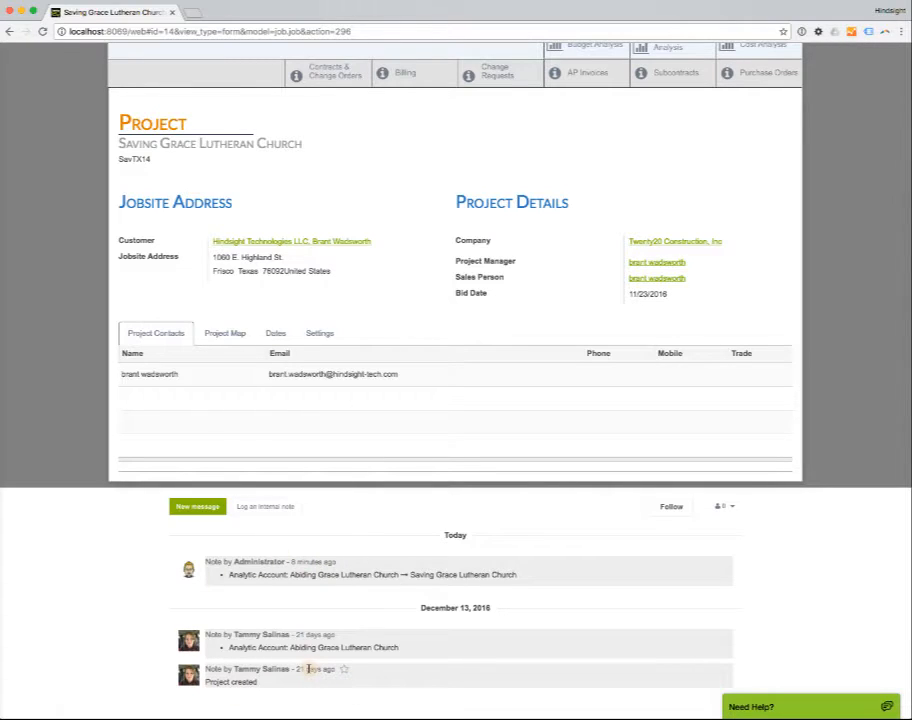
left_click_drag(289, 670, 221, 670)
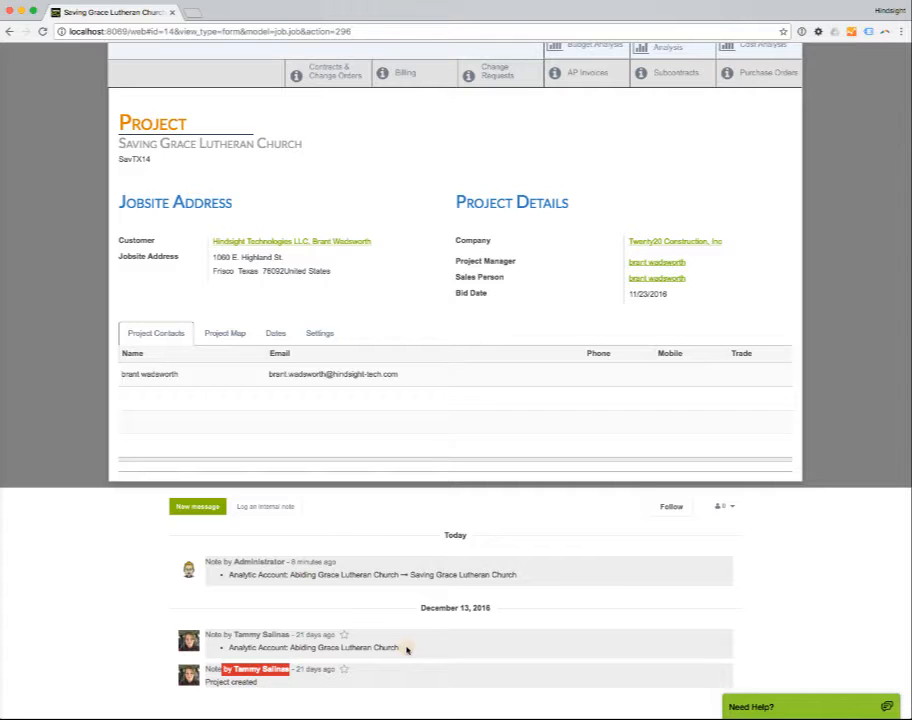
left_click_drag(406, 650, 249, 648)
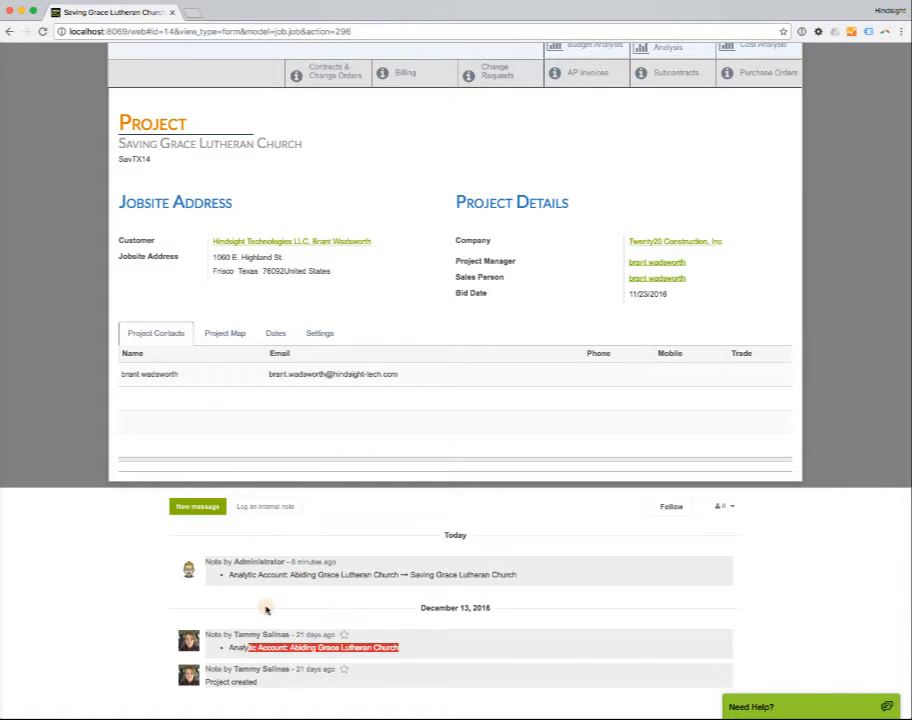
Log an internal note reading "type in our notes here" on the project and check it in the note history.
scroll(266, 609, "up", 2)
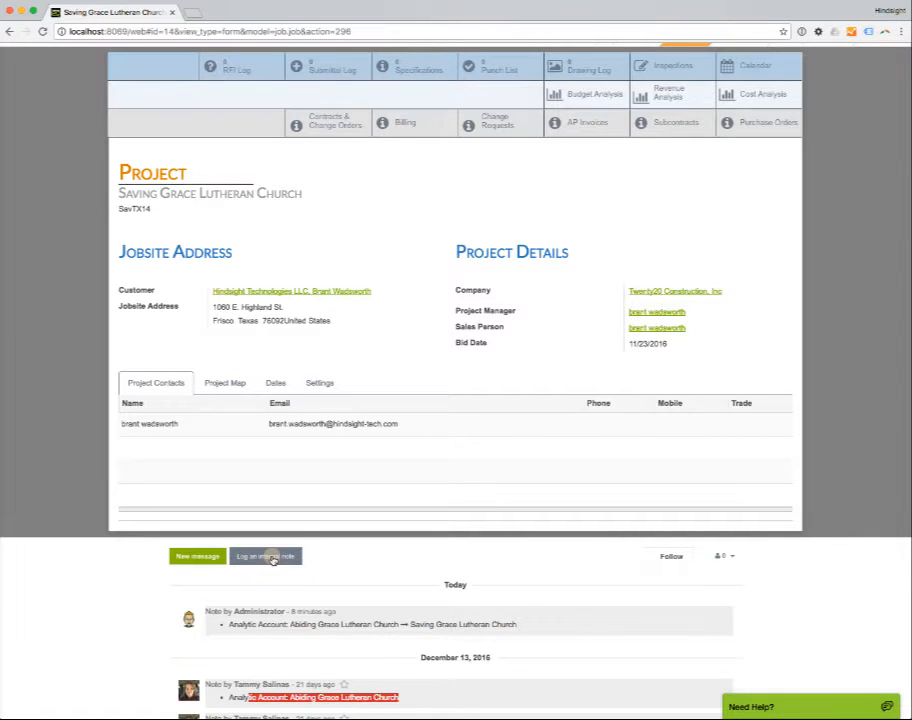
left_click(271, 558)
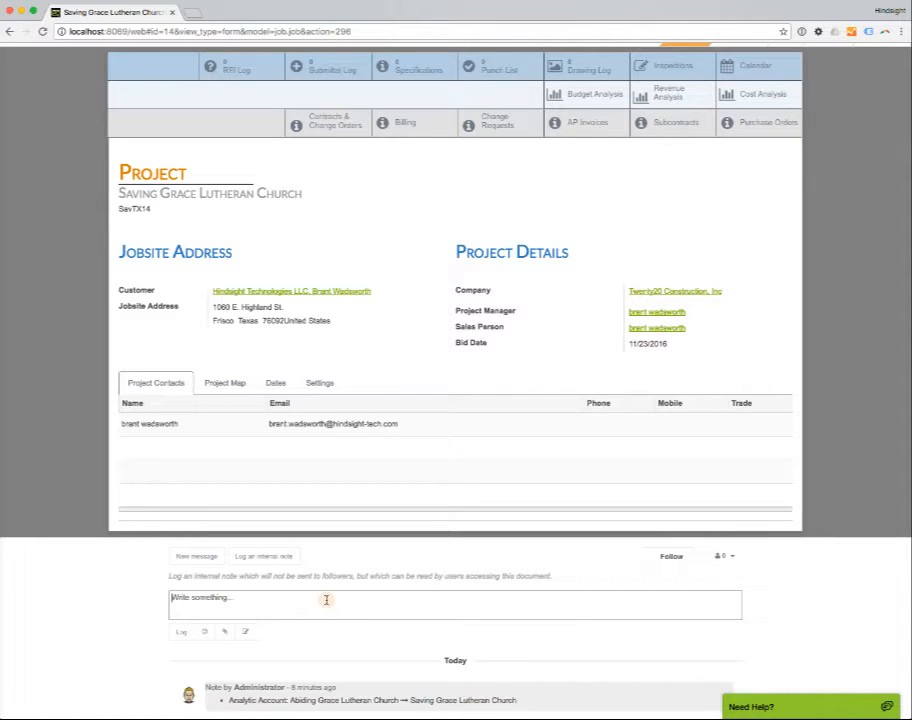
type("type in our notes here")
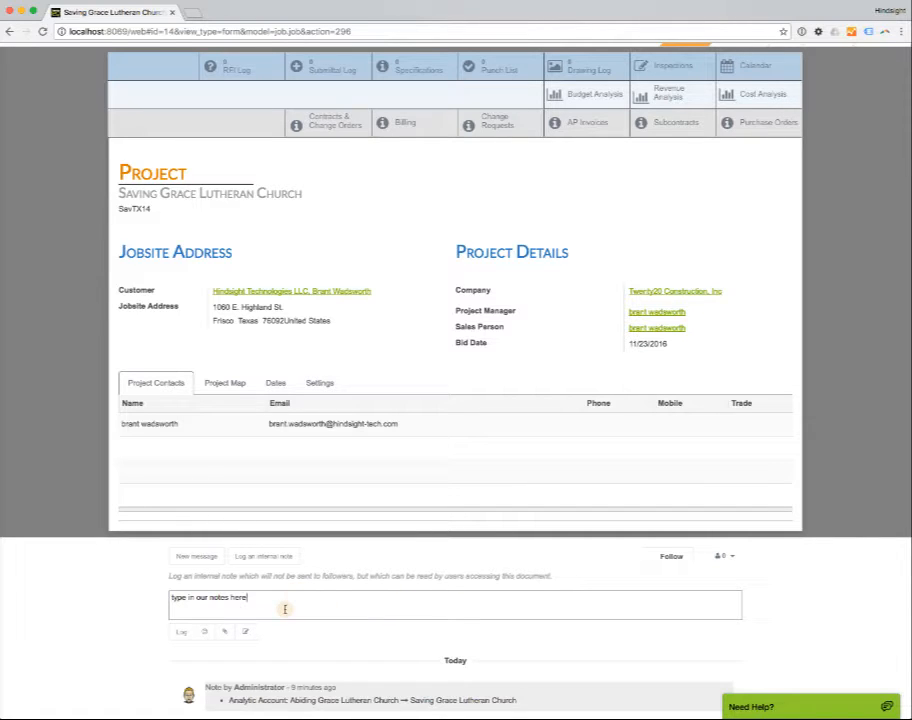
left_click(181, 631)
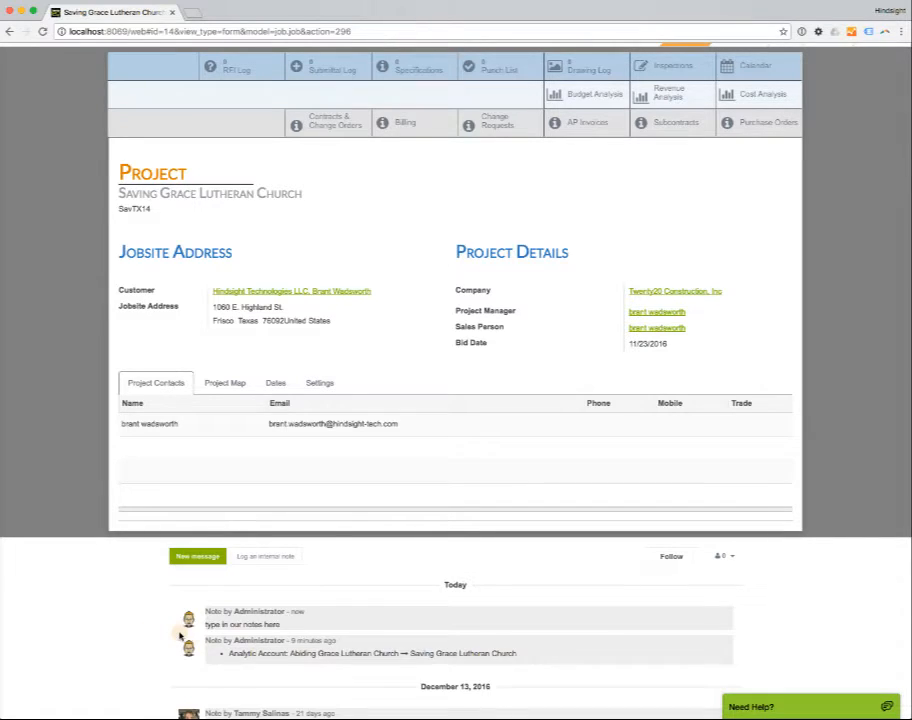
scroll(322, 618, "down", 2)
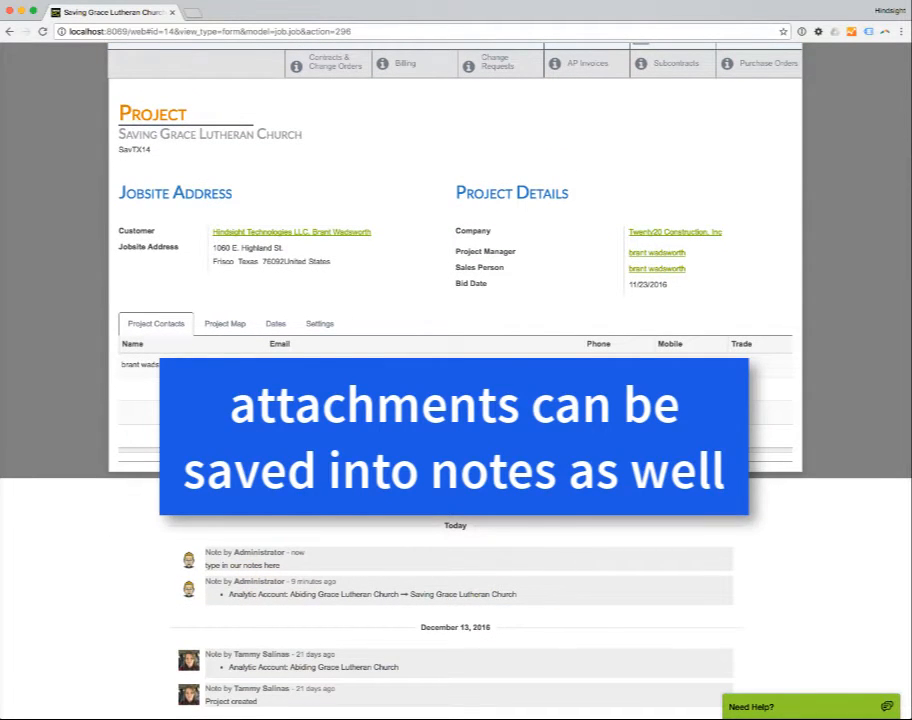
Start a new message to the project's followers and exclude the suggested additional recipient.
left_click(196, 498)
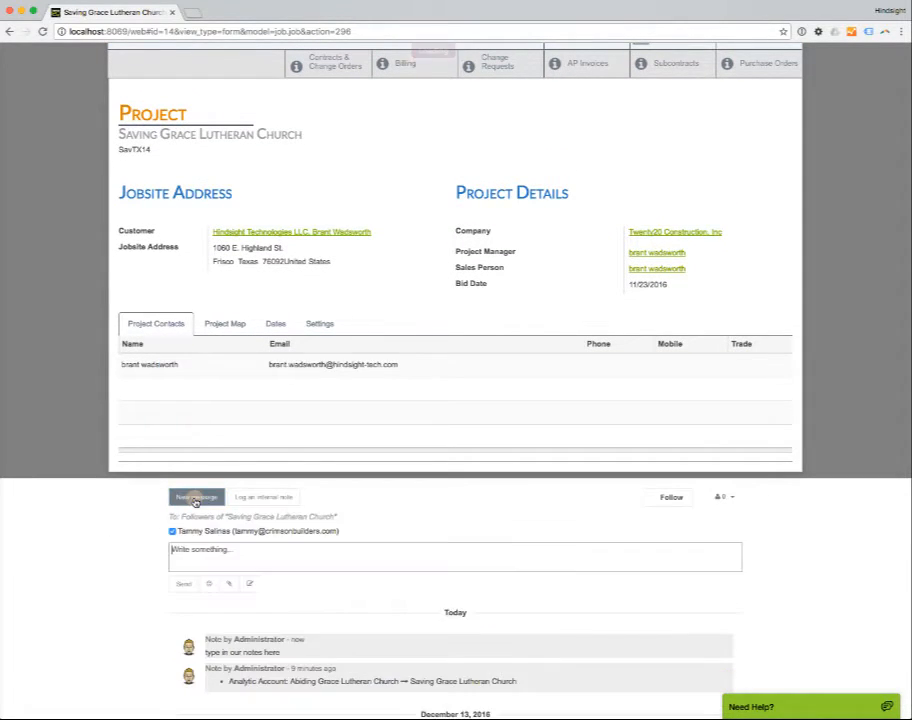
scroll(190, 514, "down", 1)
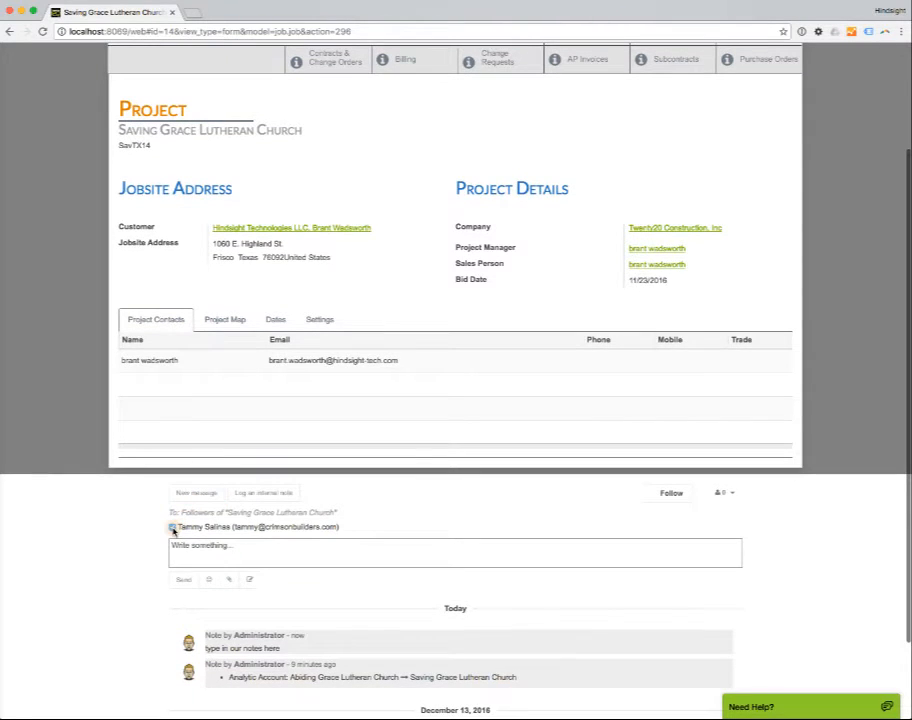
left_click(172, 531)
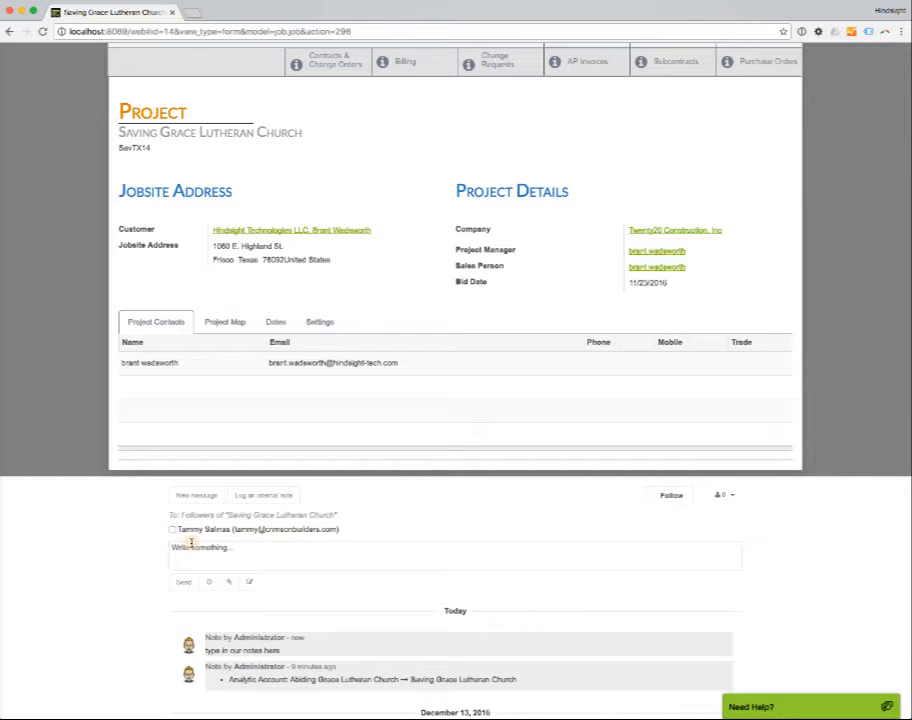
Write the message text, the sender's first name followed by "wants to send everyone an email", correcting the misspelled verb.
left_click(235, 552)
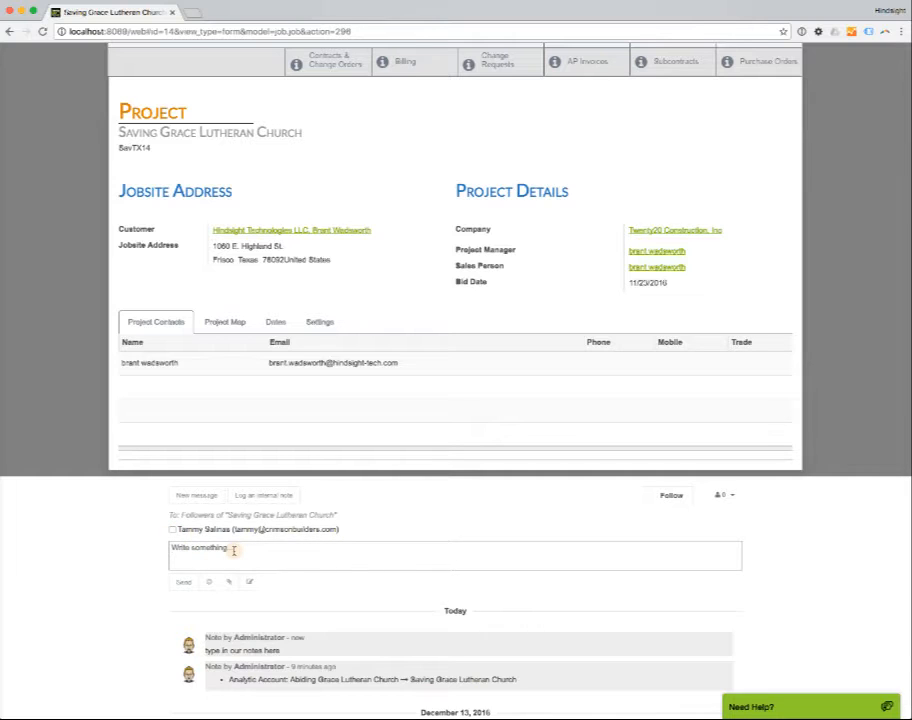
type("brant waunt to send everyone an email")
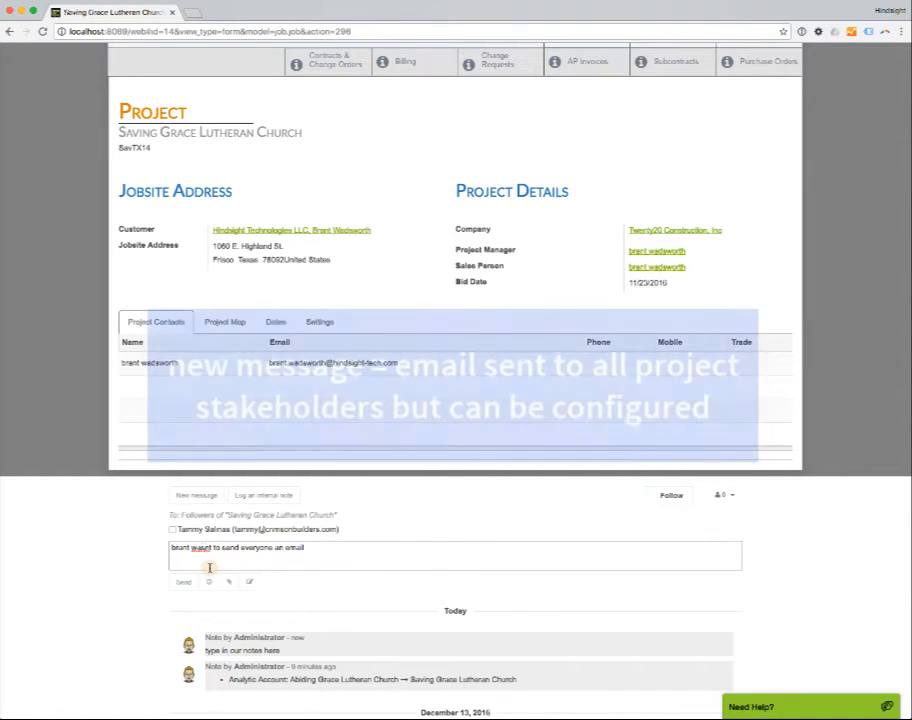
left_click(206, 547)
key("BackSpace")
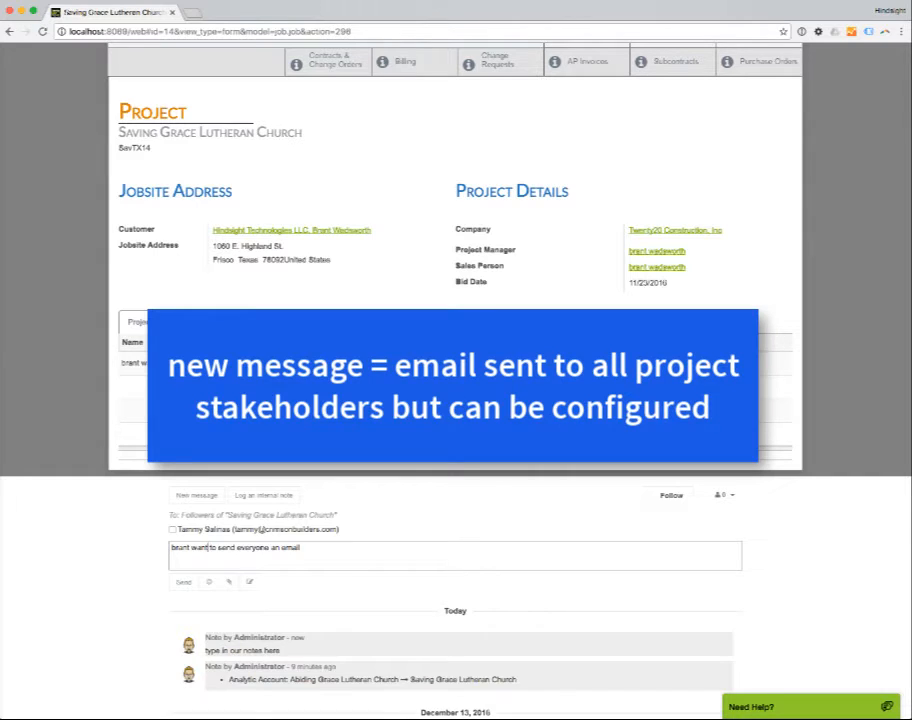
type("s")
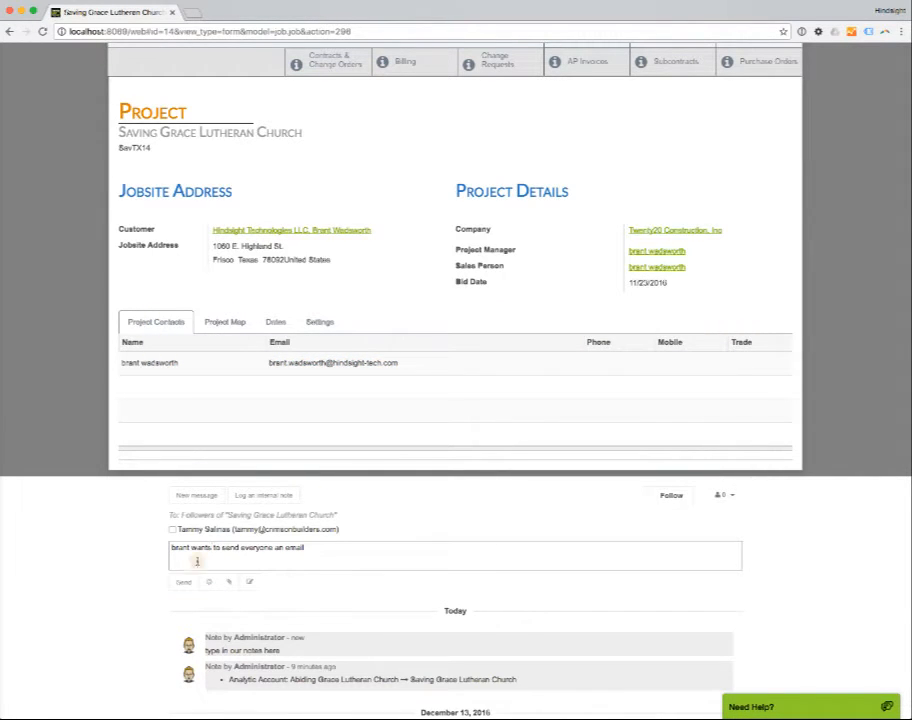
Check the message's follower recipients and add the project manager's individual contact as a project follower, keeping the invitation email enabled.
left_click_drag(346, 516, 172, 516)
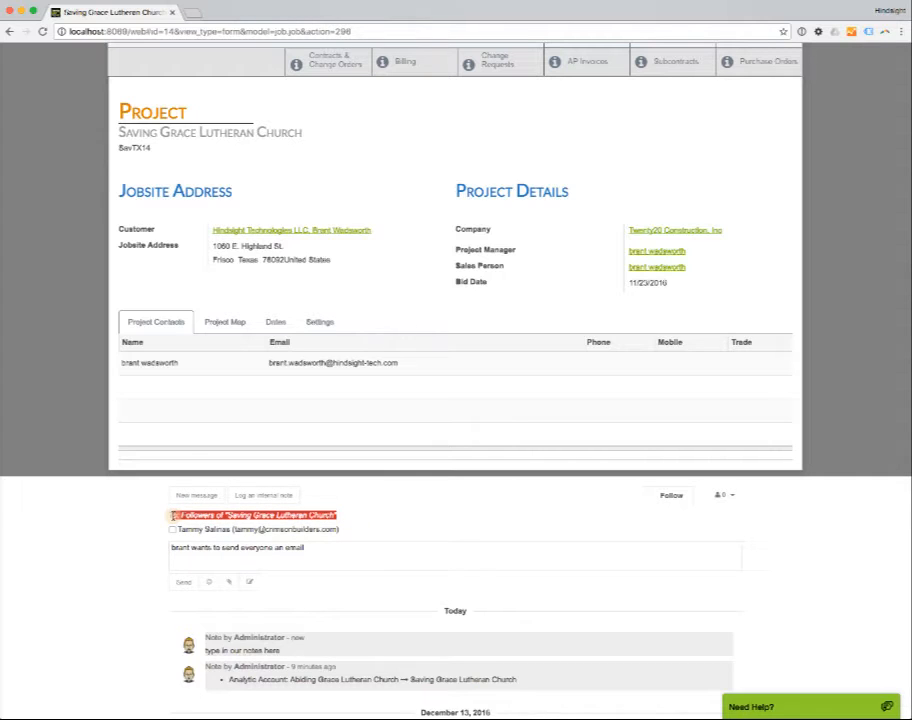
left_click(790, 521)
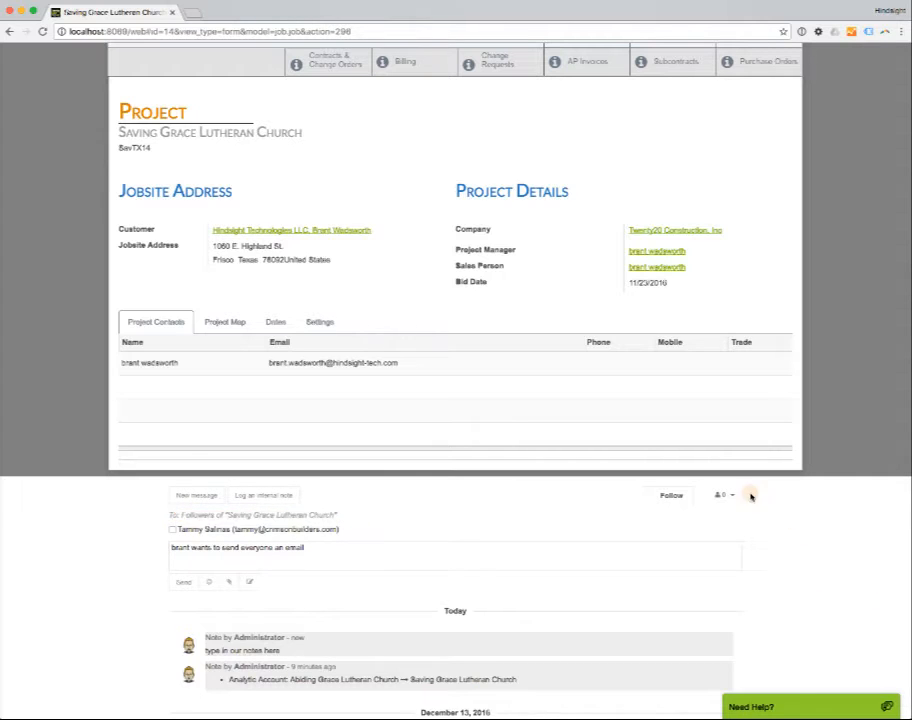
scroll(733, 499, "up", 1)
left_click(730, 498)
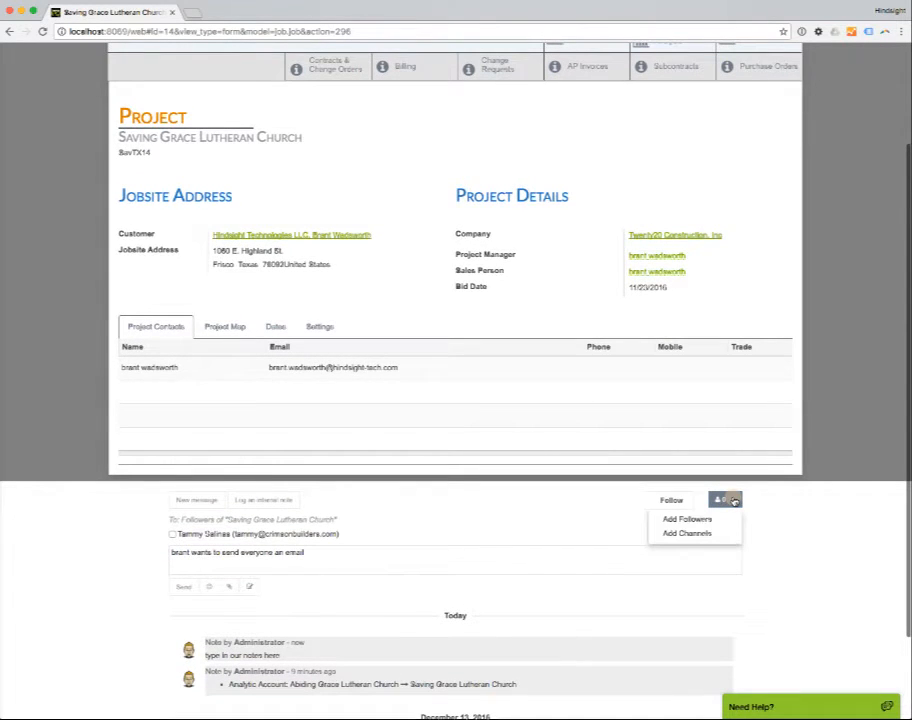
left_click(688, 521)
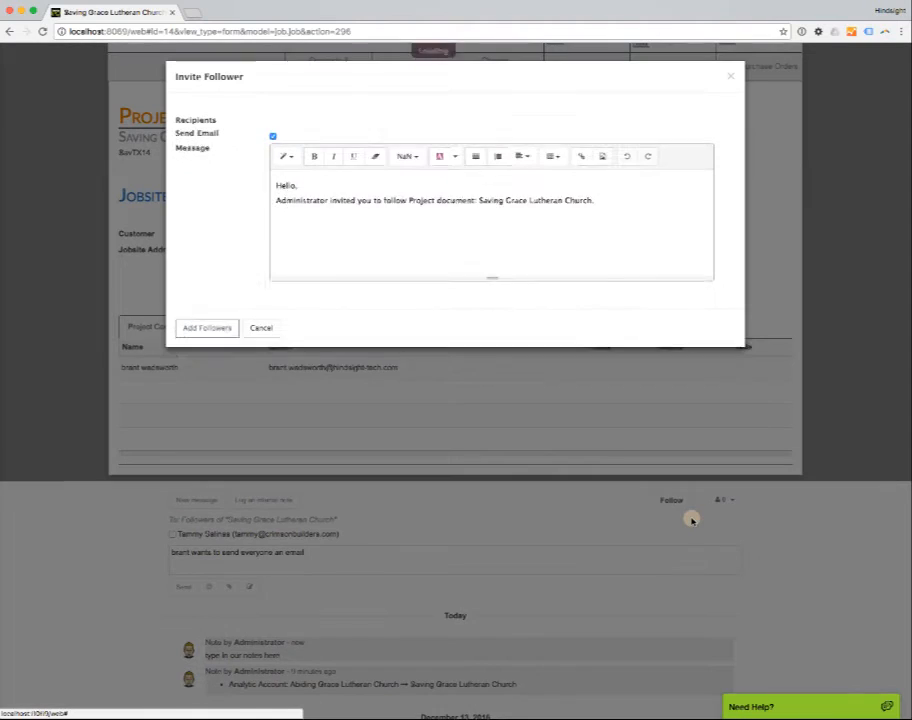
left_click(397, 124)
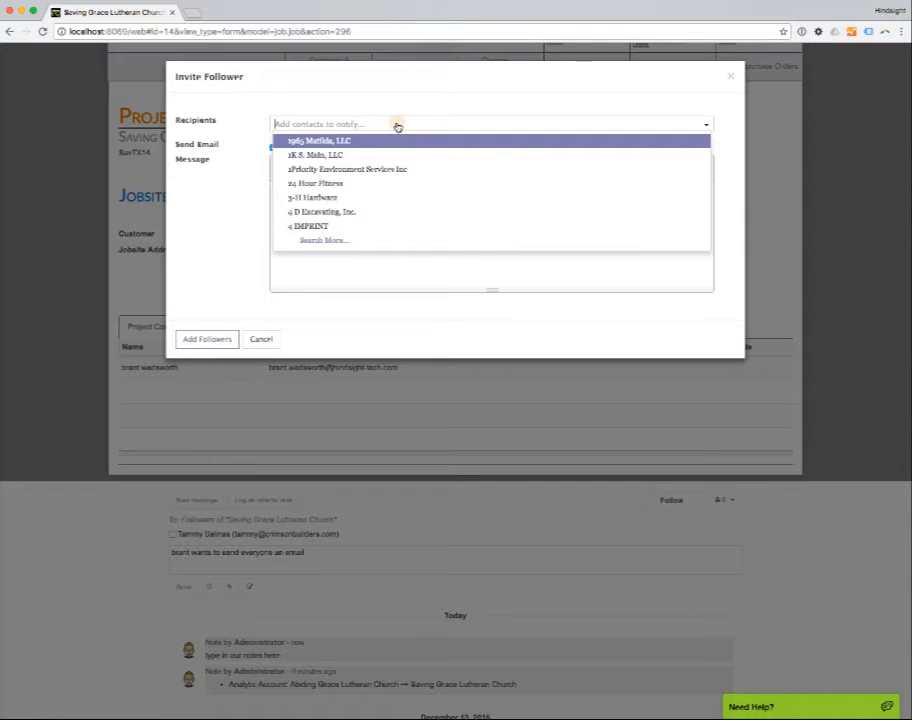
type("brant")
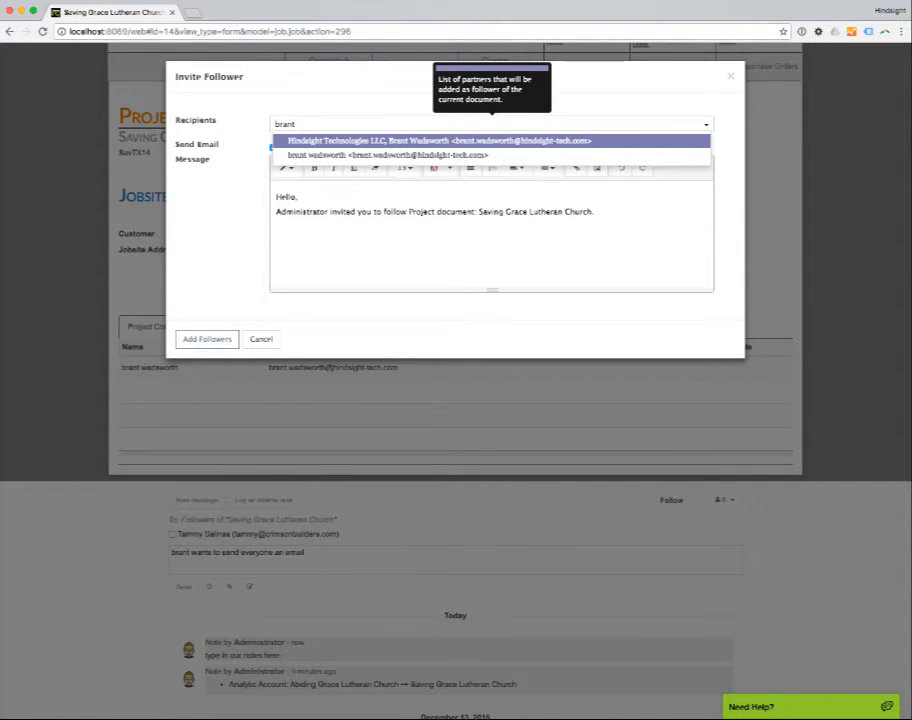
left_click(410, 154)
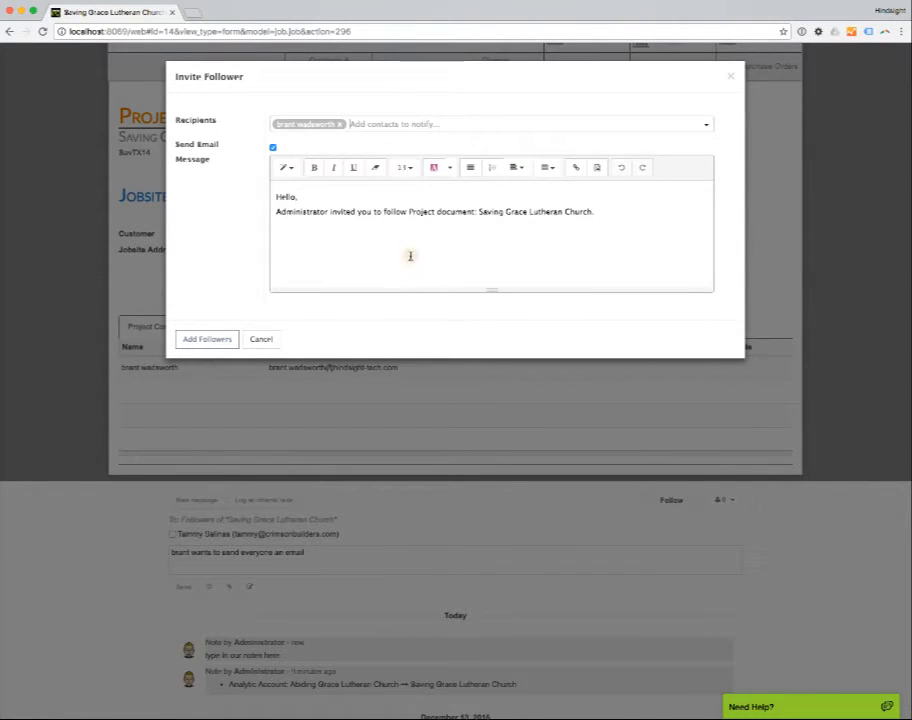
left_click(208, 340)
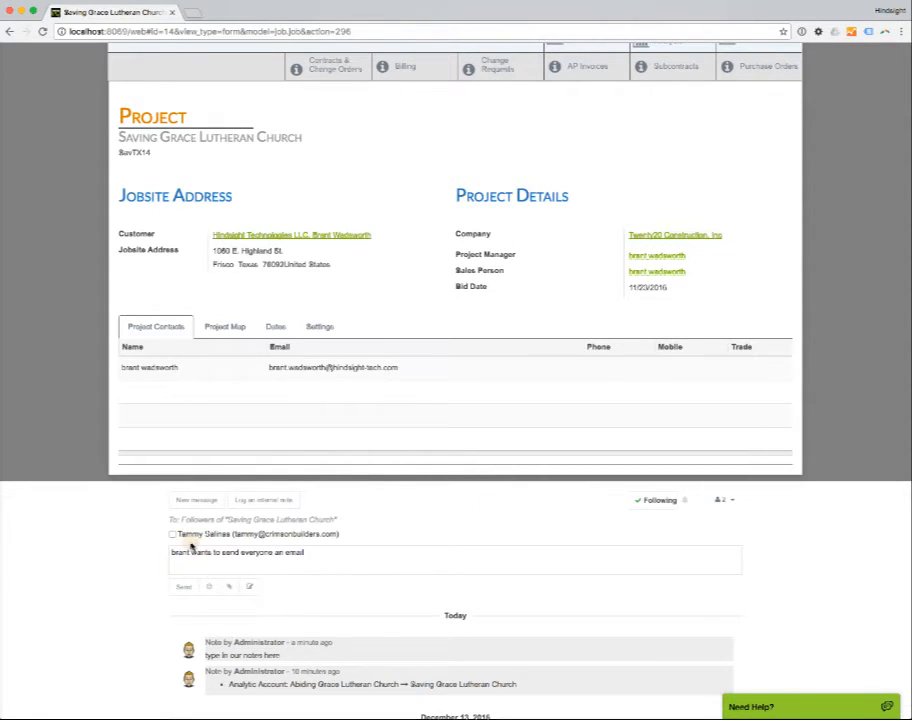
Review the drafted message to the followers and the note history beneath it.
left_click(187, 589)
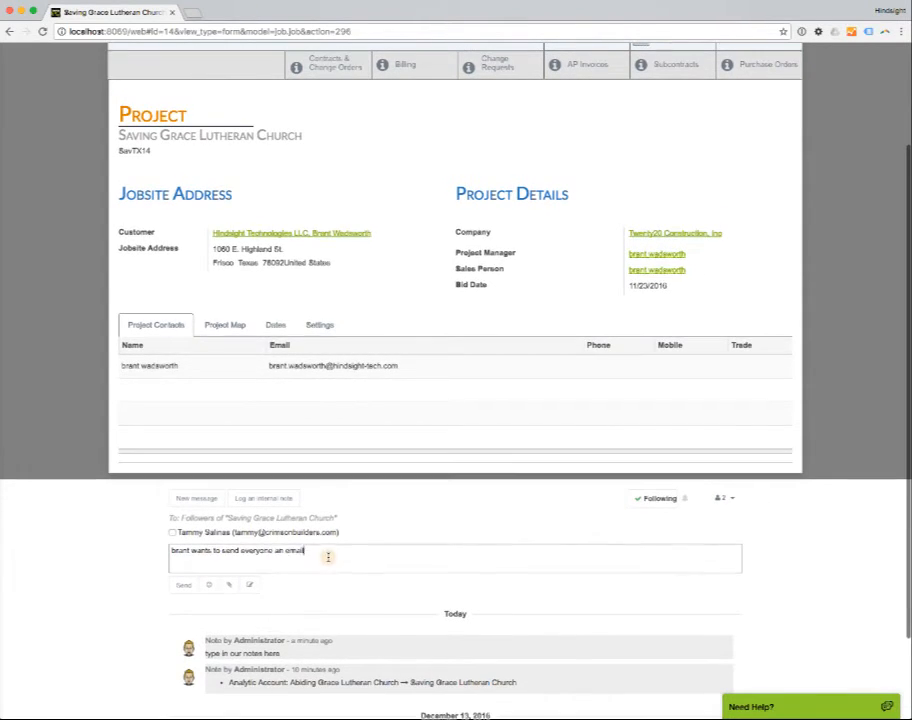
left_click_drag(310, 552, 170, 551)
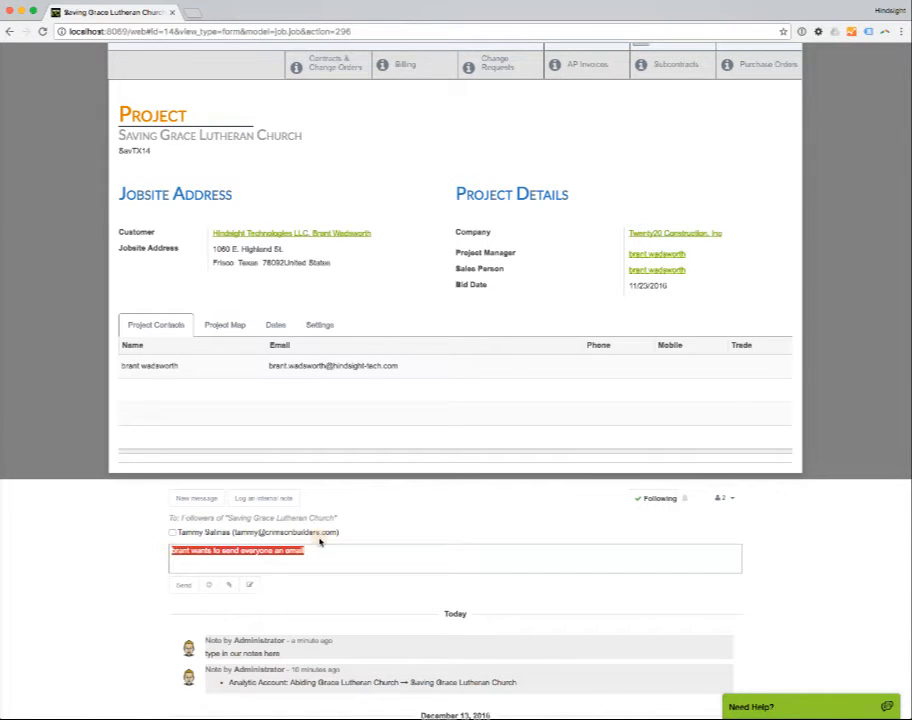
scroll(848, 568, "down", 2)
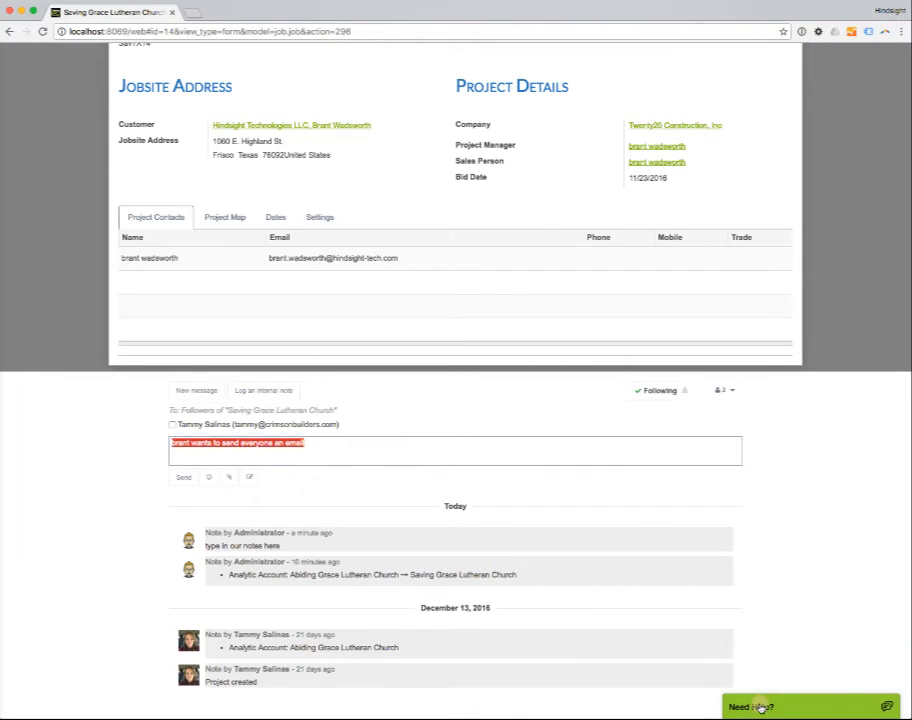
Start a "Need Help?" support chat with the prefilled contact details, and minimize the chat window.
left_click(760, 707)
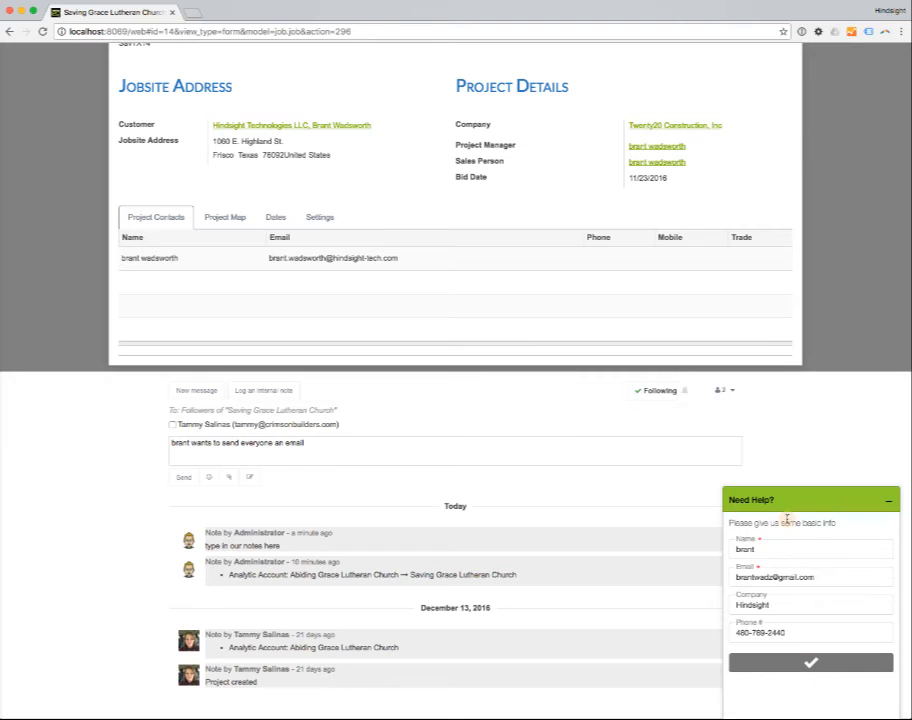
left_click_drag(843, 576, 707, 592)
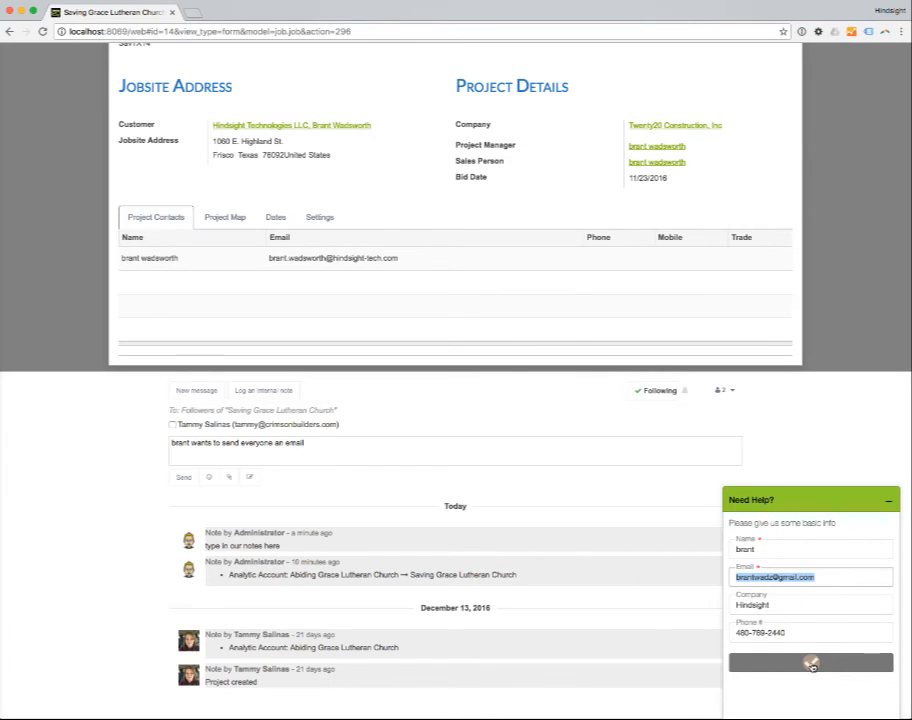
left_click(811, 664)
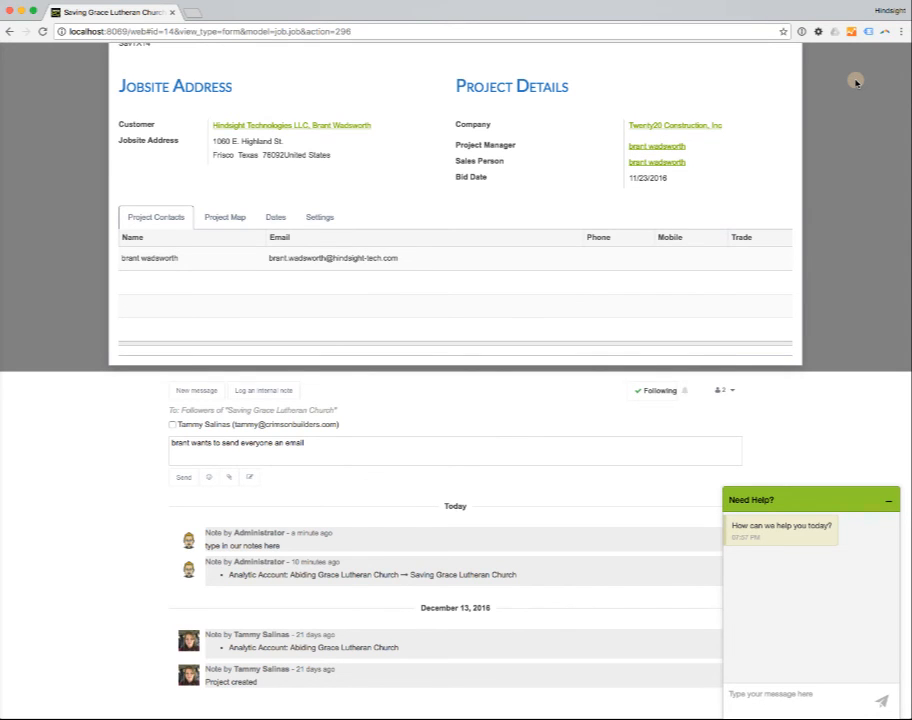
scroll(600, 260, "up", 5)
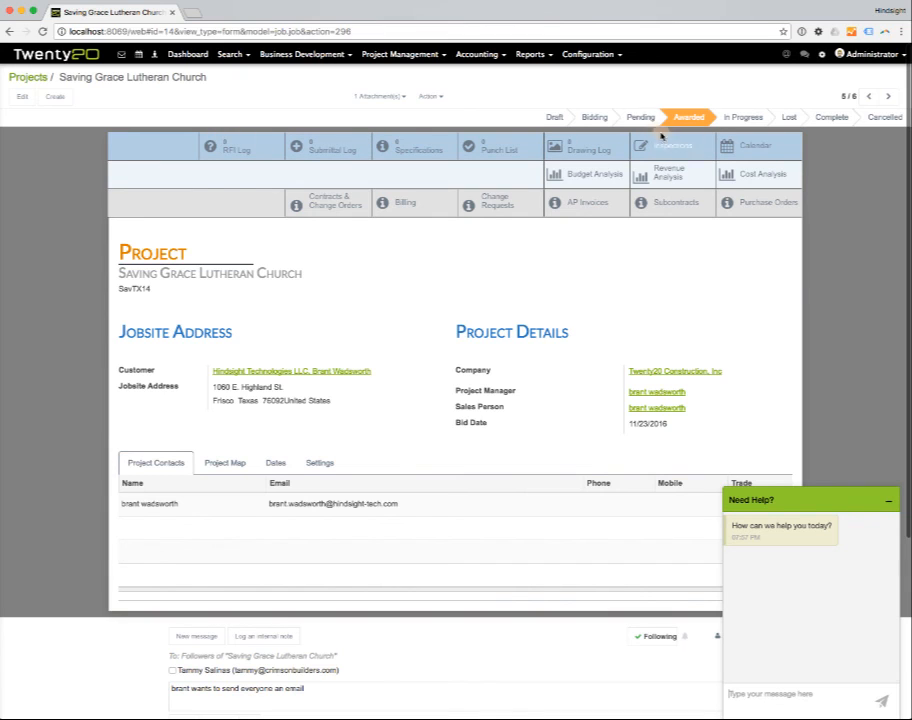
left_click(889, 500)
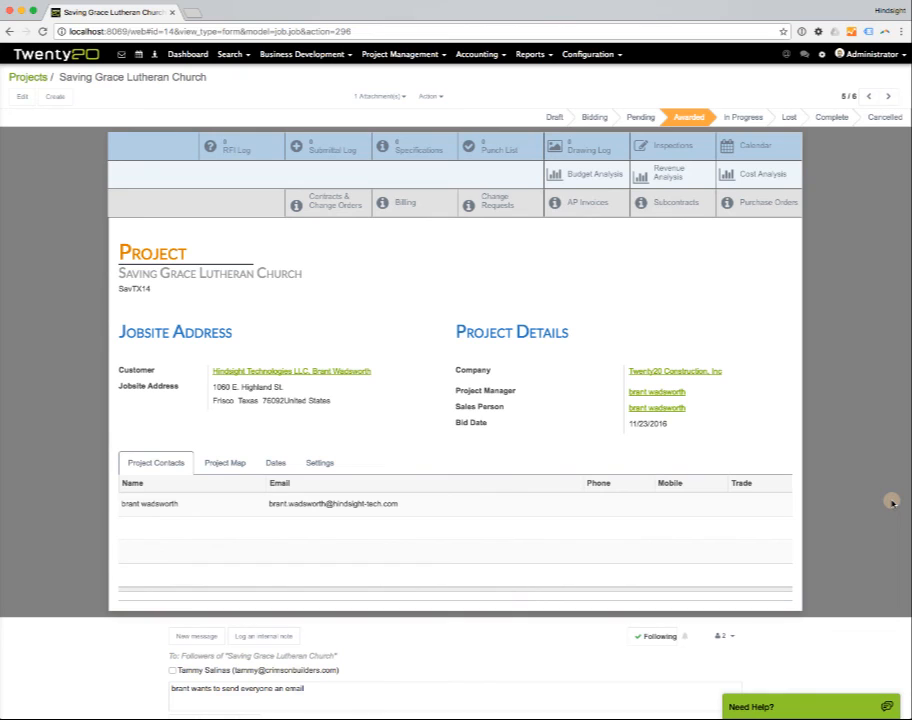